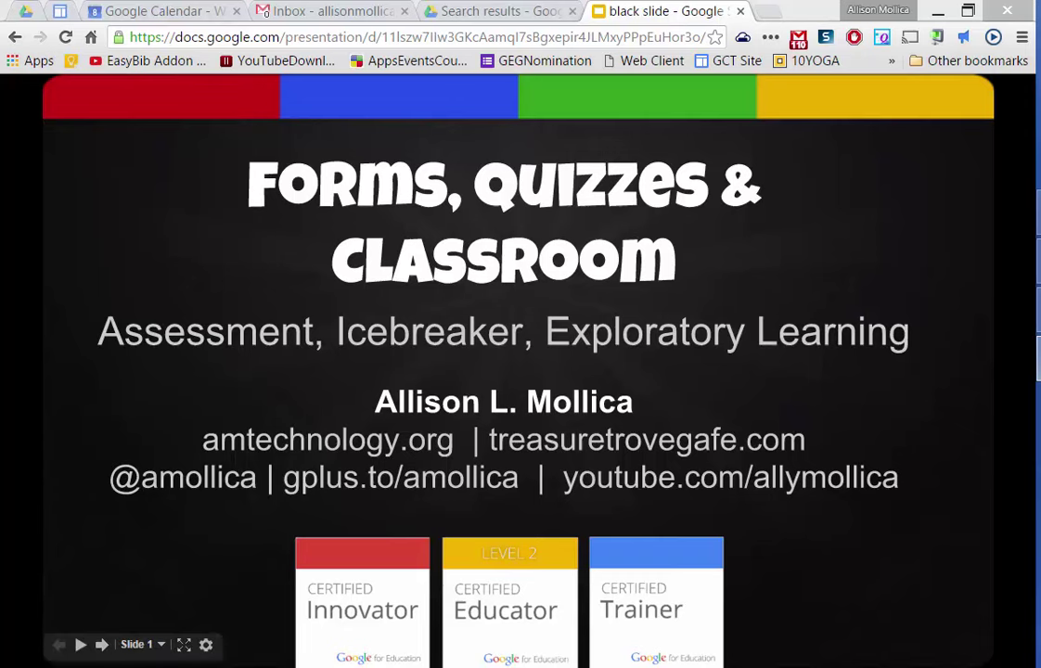
# - Glance at the Classroom stream, then open the New menu in Google Drive
pyautogui.click(1010, 70)
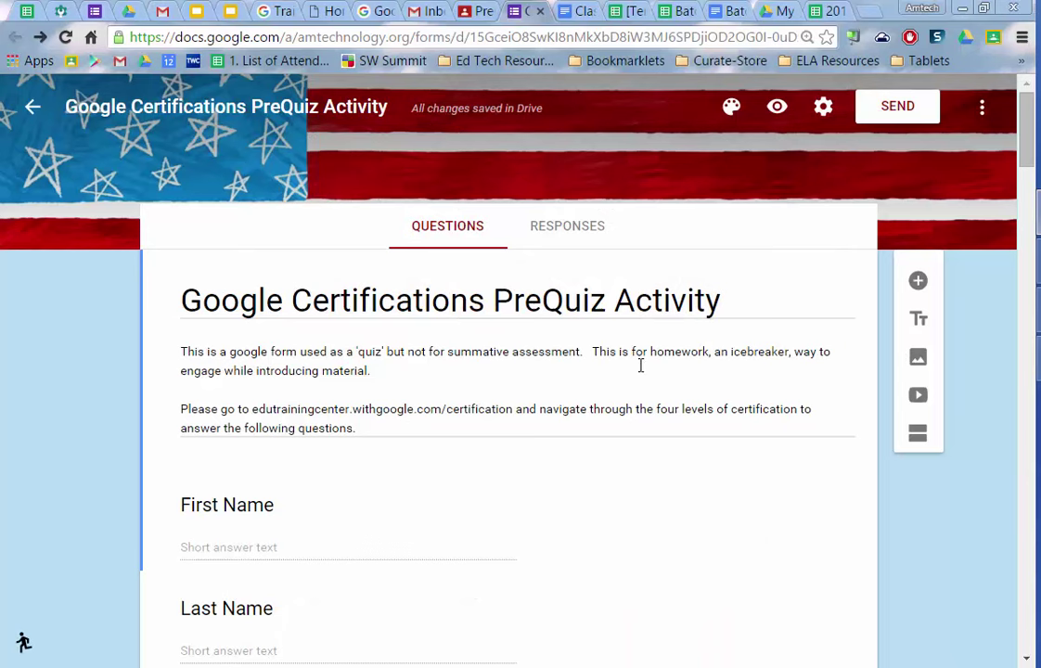
pyautogui.click(472, 10)
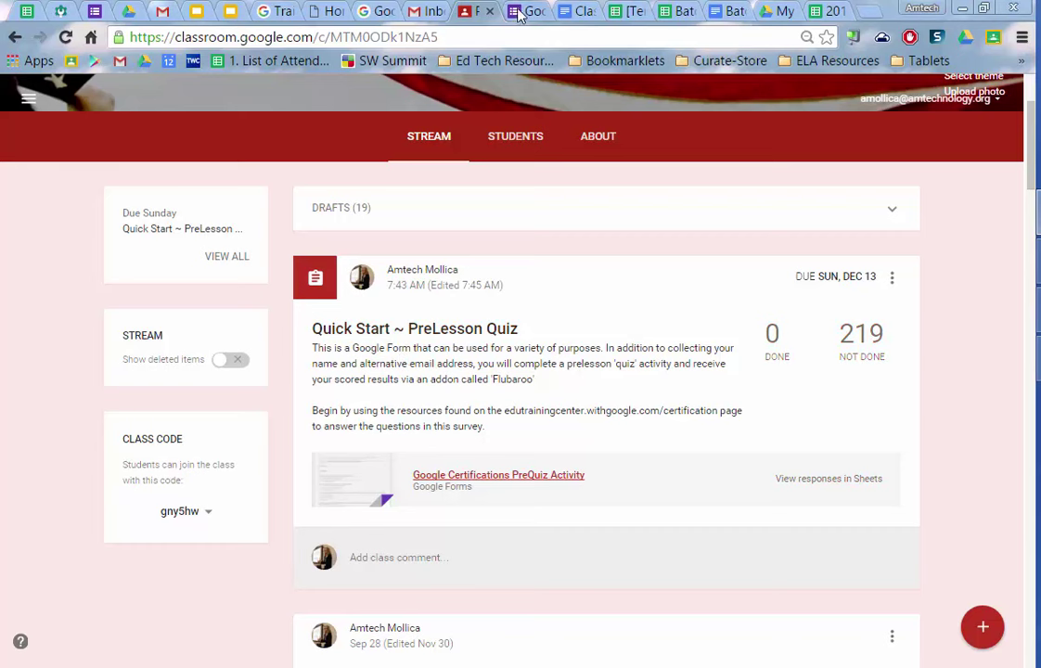
pyautogui.click(781, 11)
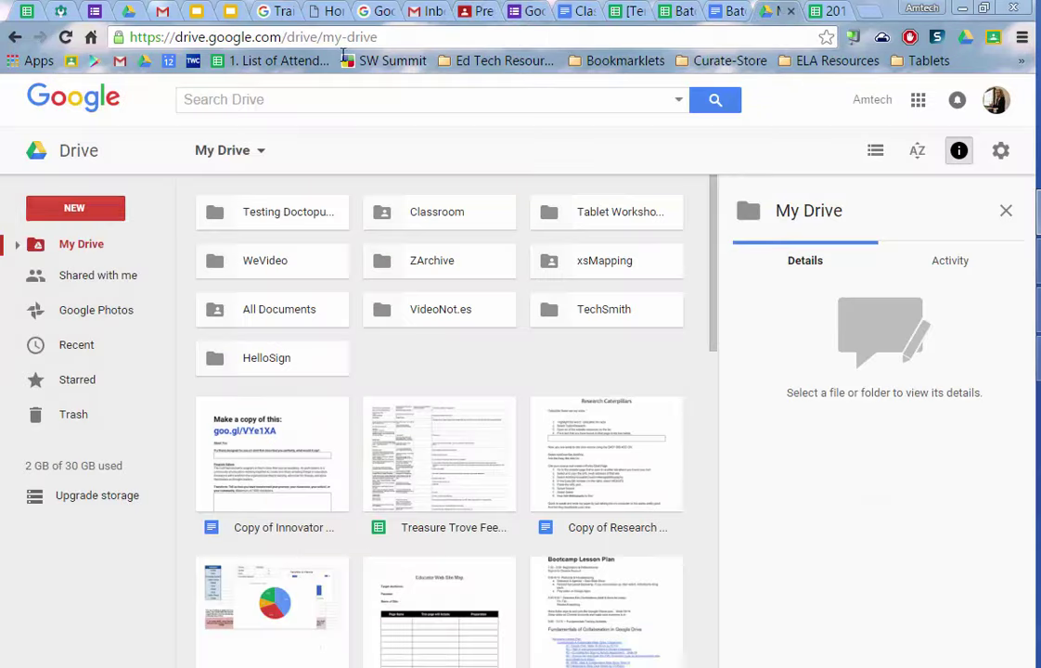
pyautogui.click(72, 210)
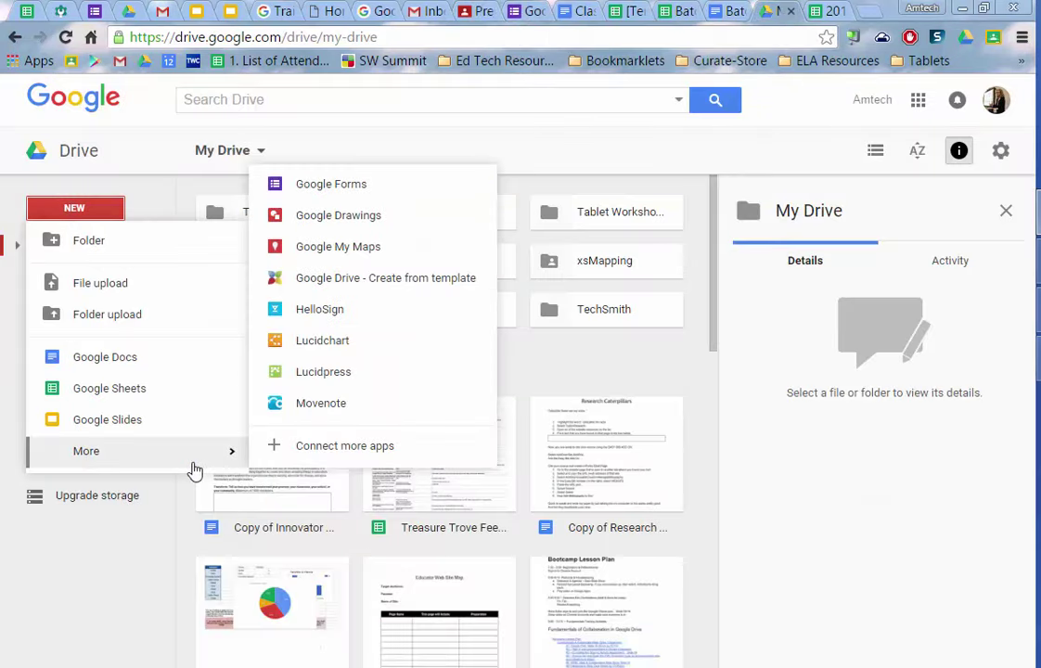
pyautogui.click(529, 12)
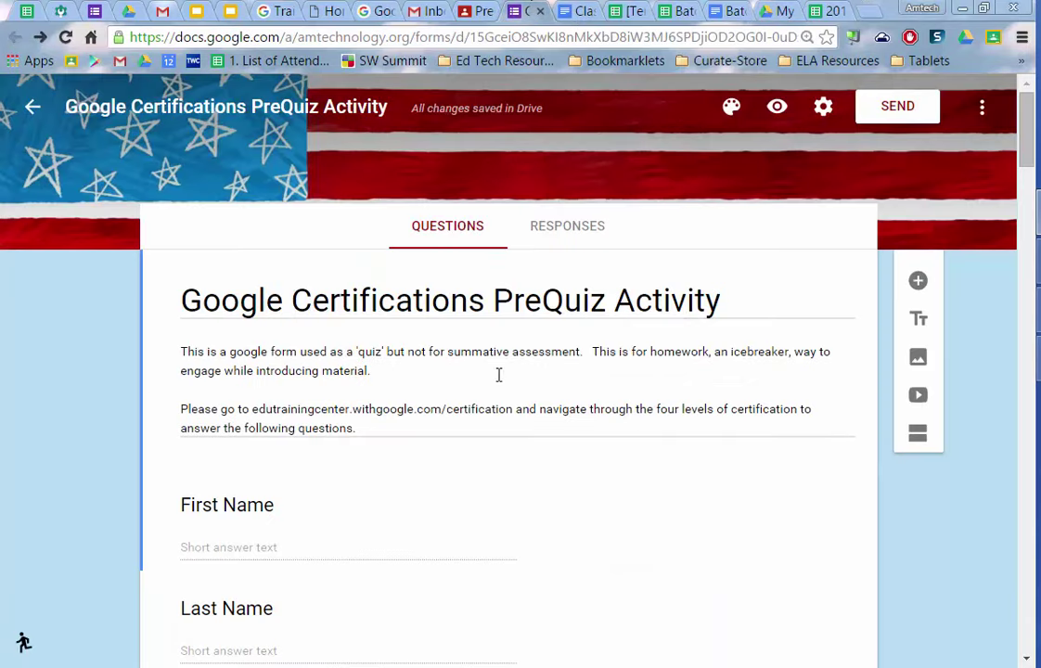
pyautogui.scroll(-2, 580, 326)
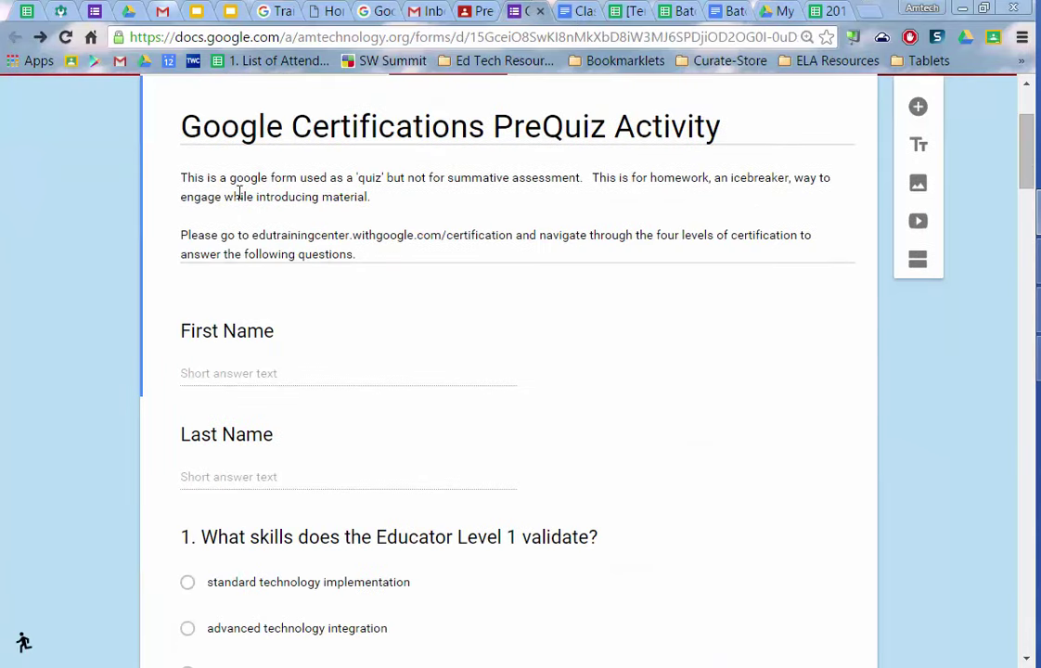
pyautogui.scroll(-2, 417, 371)
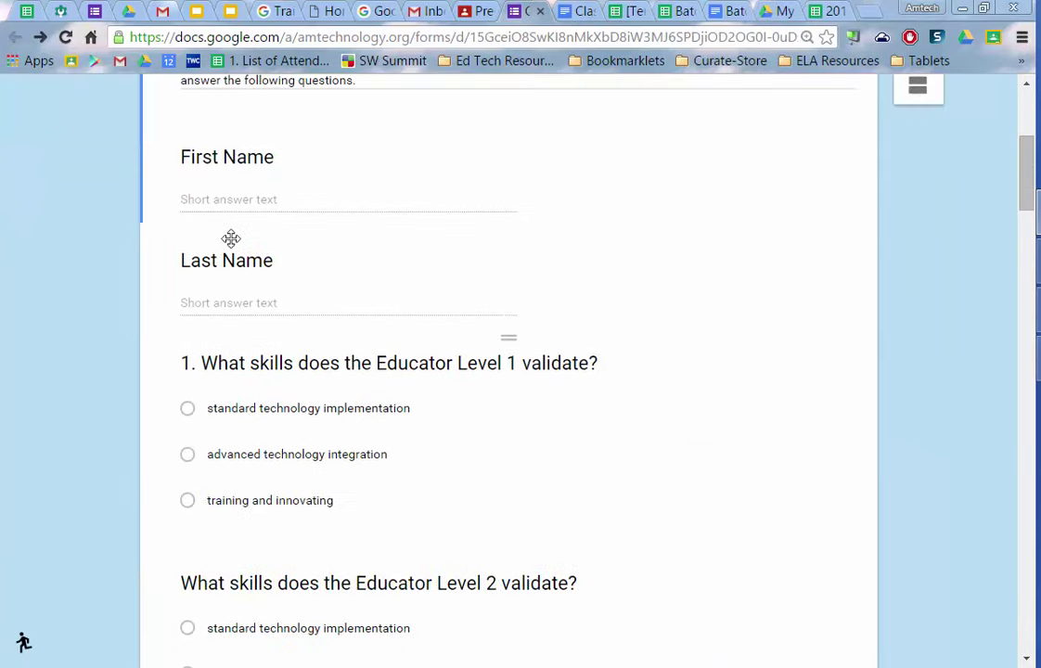
pyautogui.scroll(-8, 425, 216)
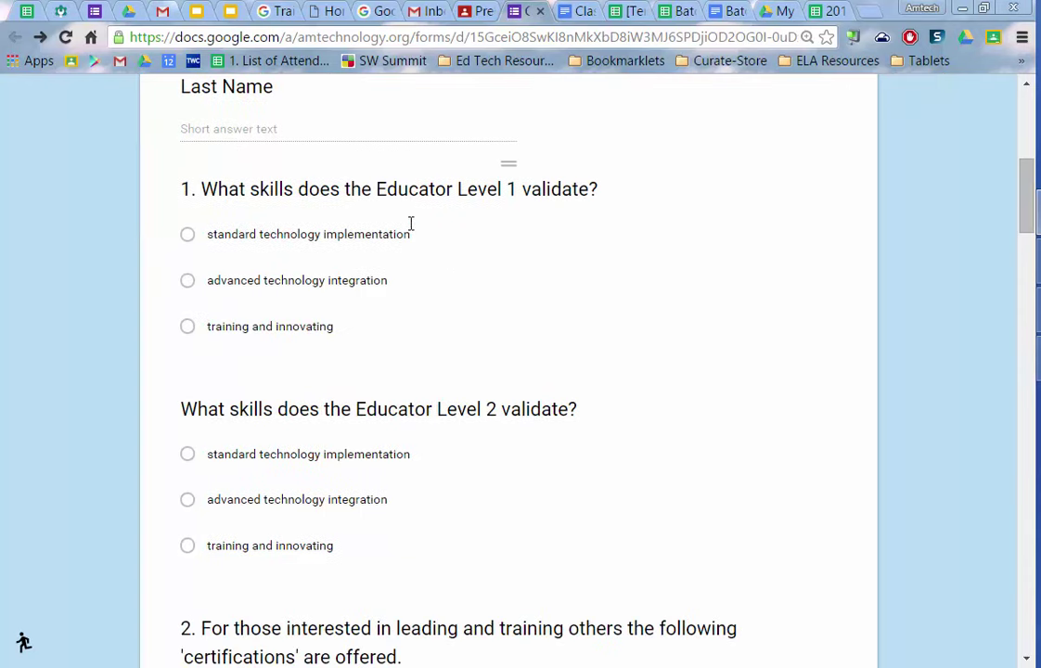
pyautogui.scroll(-15, 442, 244)
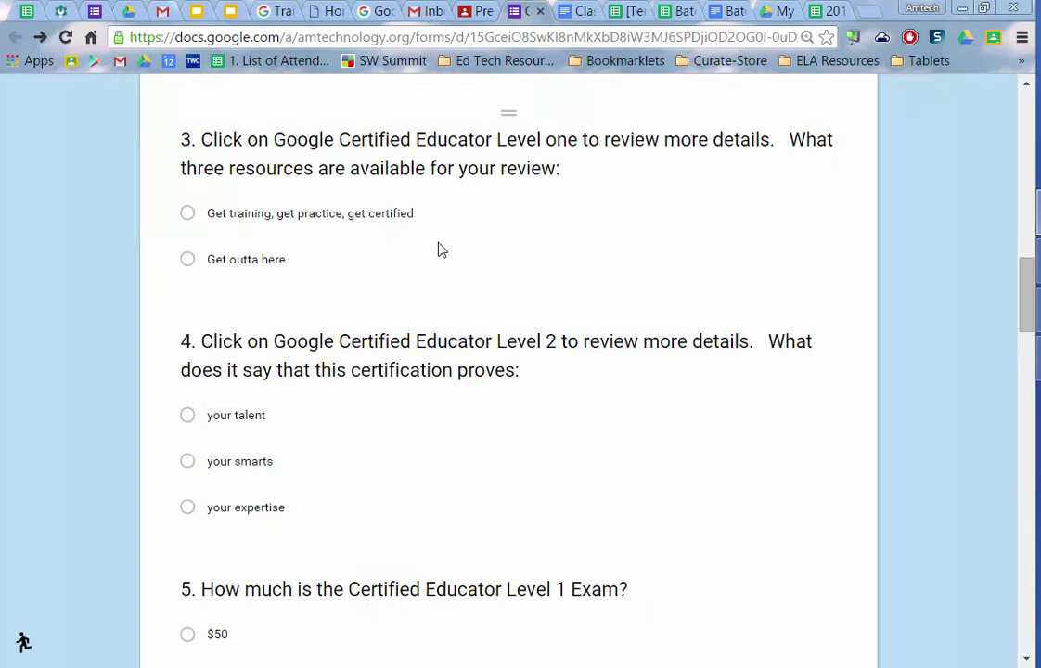
pyautogui.scroll(-3, 490, 241)
pyautogui.scroll(19, 487, 250)
pyautogui.scroll(13, 438, 202)
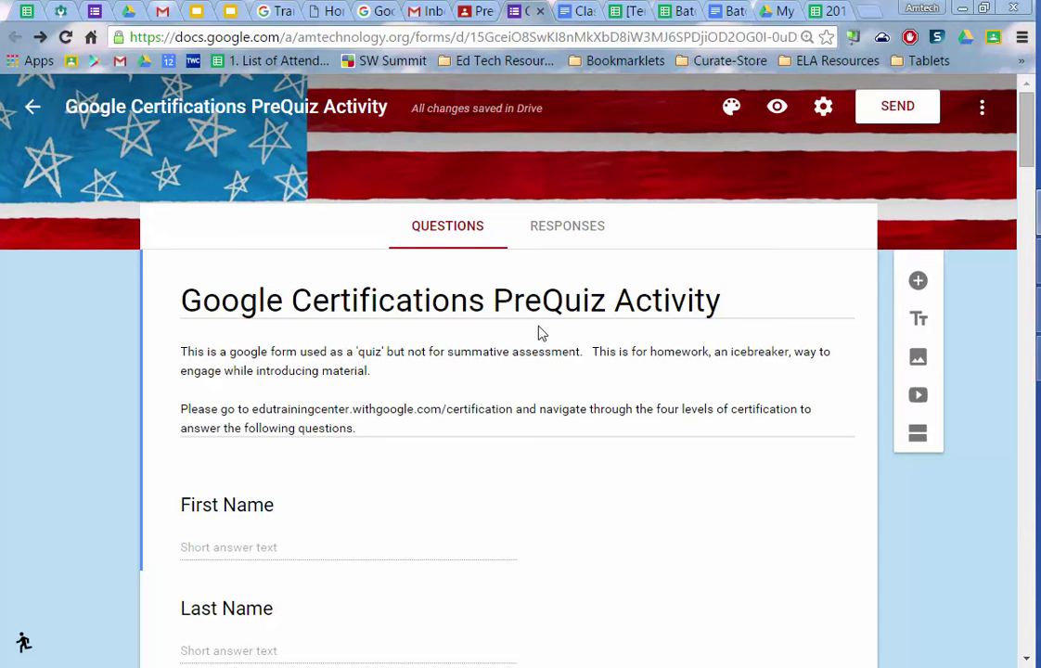
# - Edit the Quick Start ~ PreLesson Quiz post, close the Drive picker unused, and save it
pyautogui.click(485, 11)
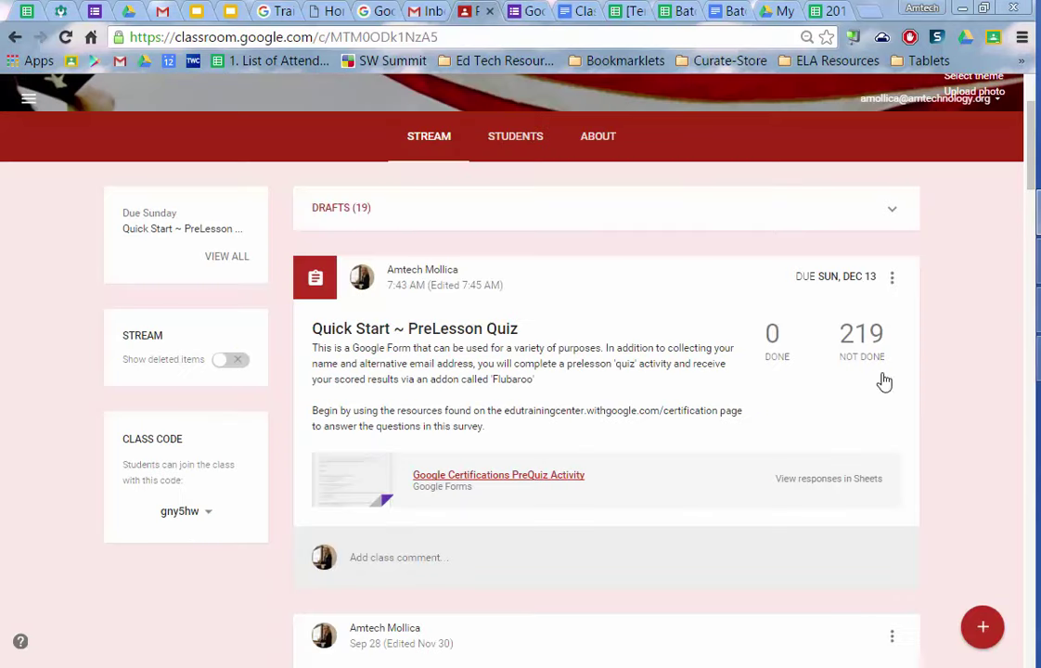
pyautogui.click(892, 277)
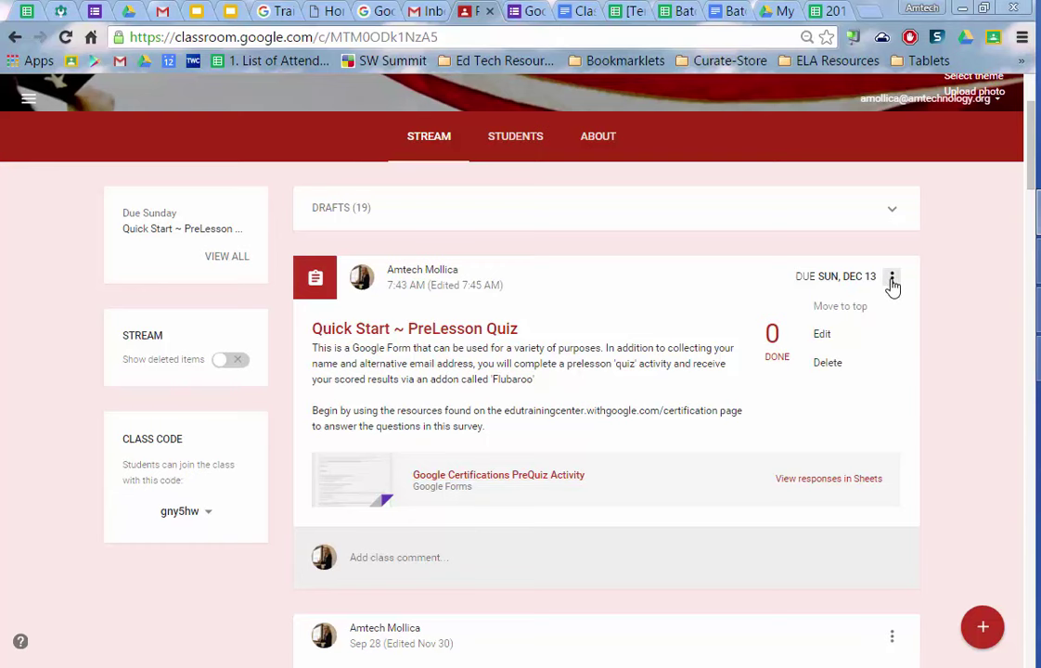
pyautogui.click(825, 336)
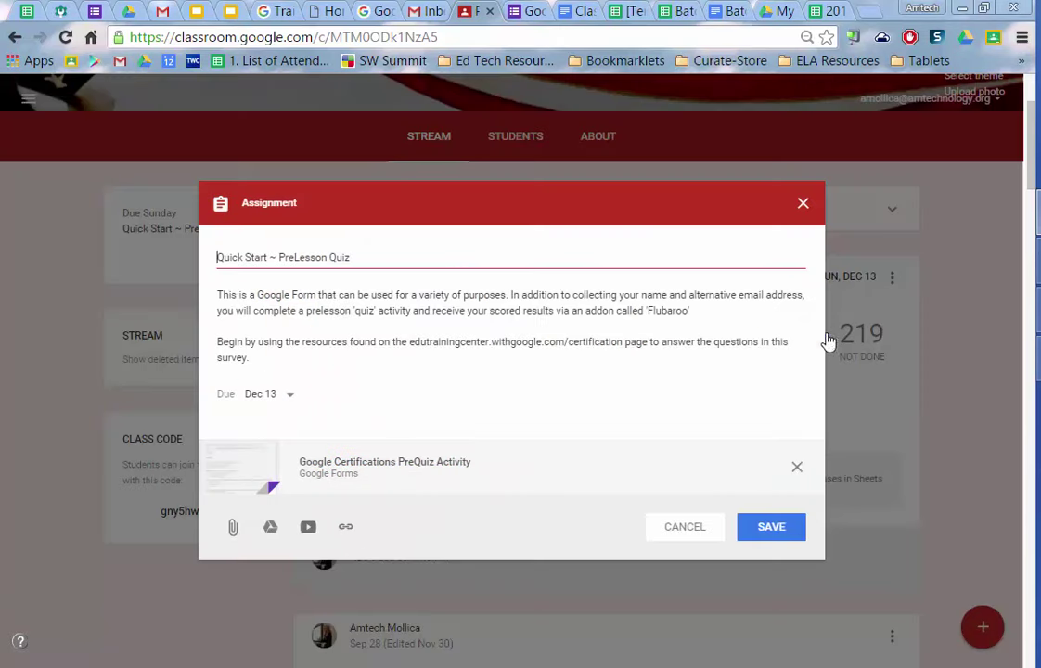
pyautogui.click(268, 532)
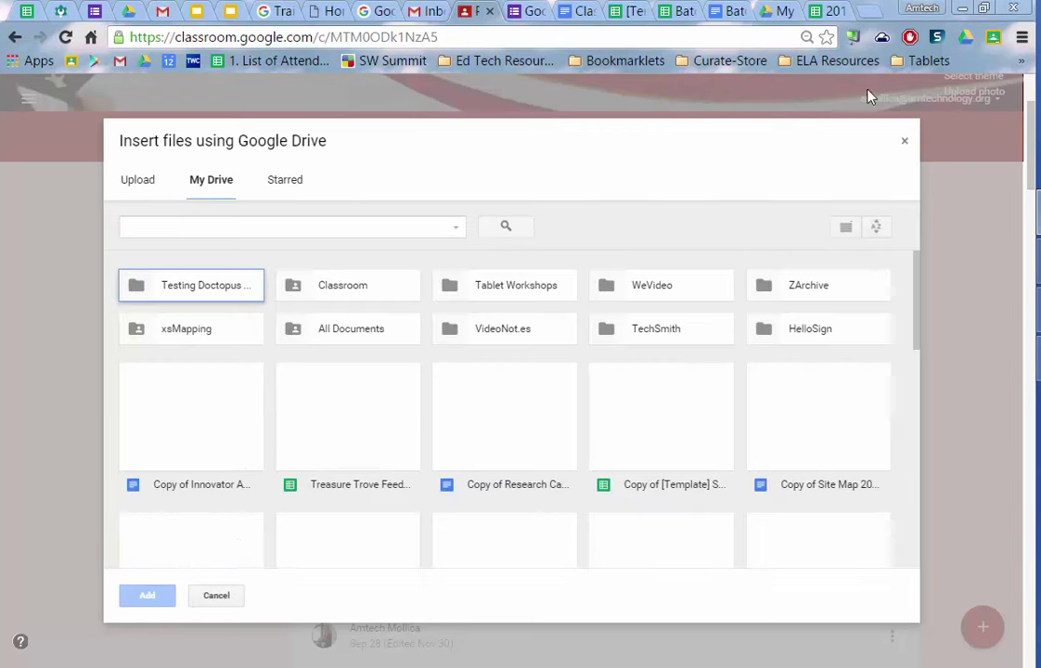
pyautogui.click(906, 143)
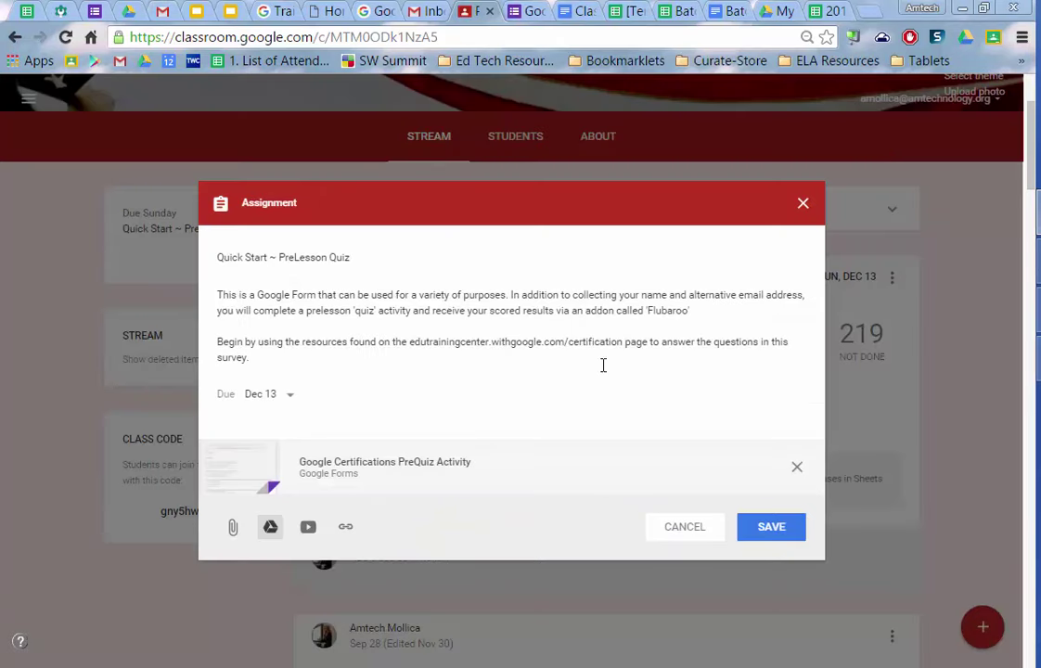
pyautogui.click(784, 536)
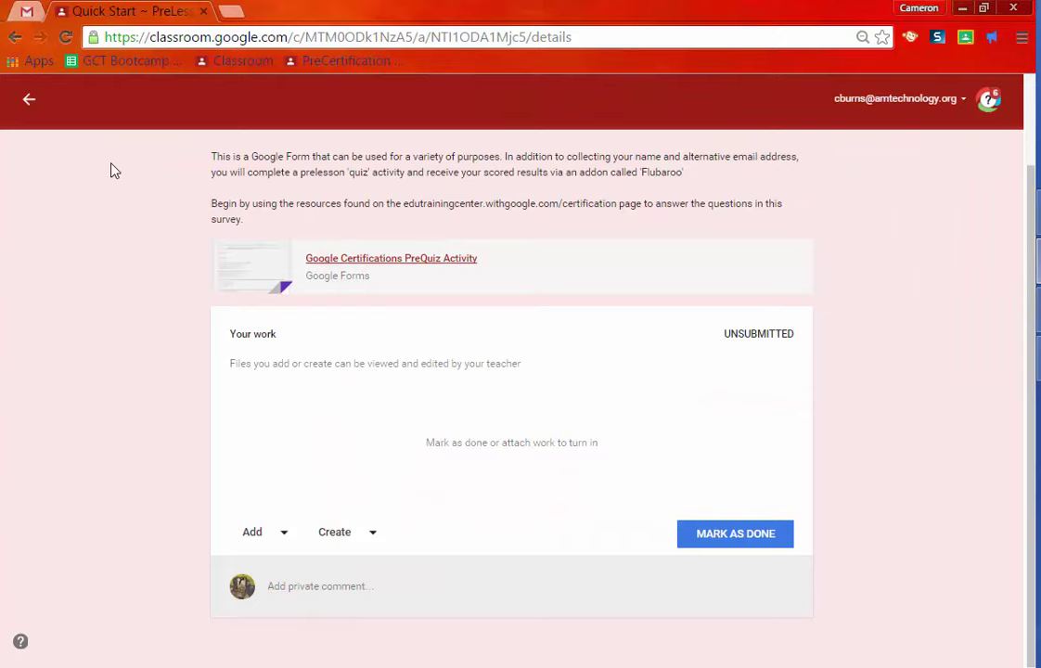
pyautogui.click(12, 38)
pyautogui.click(203, 12)
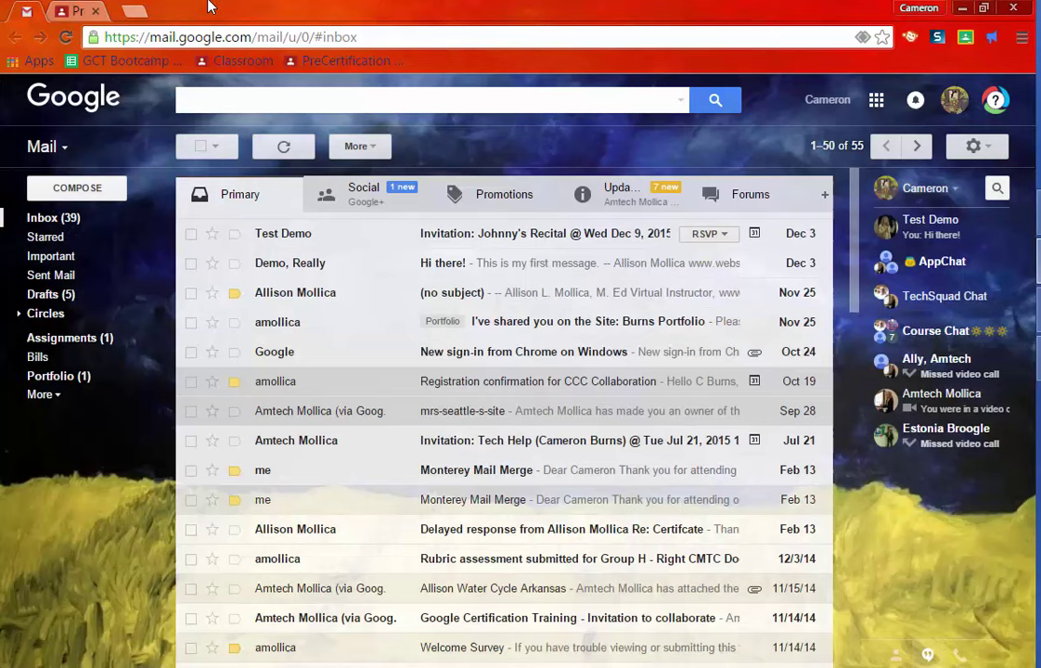
pyautogui.click(351, 63)
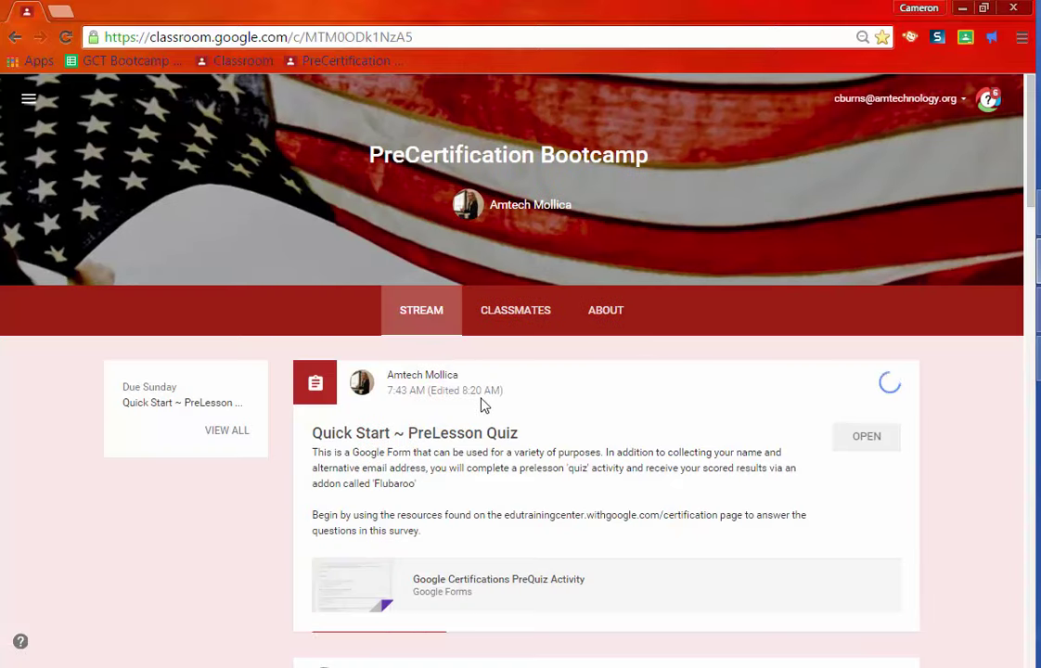
pyautogui.scroll(-2, 479, 409)
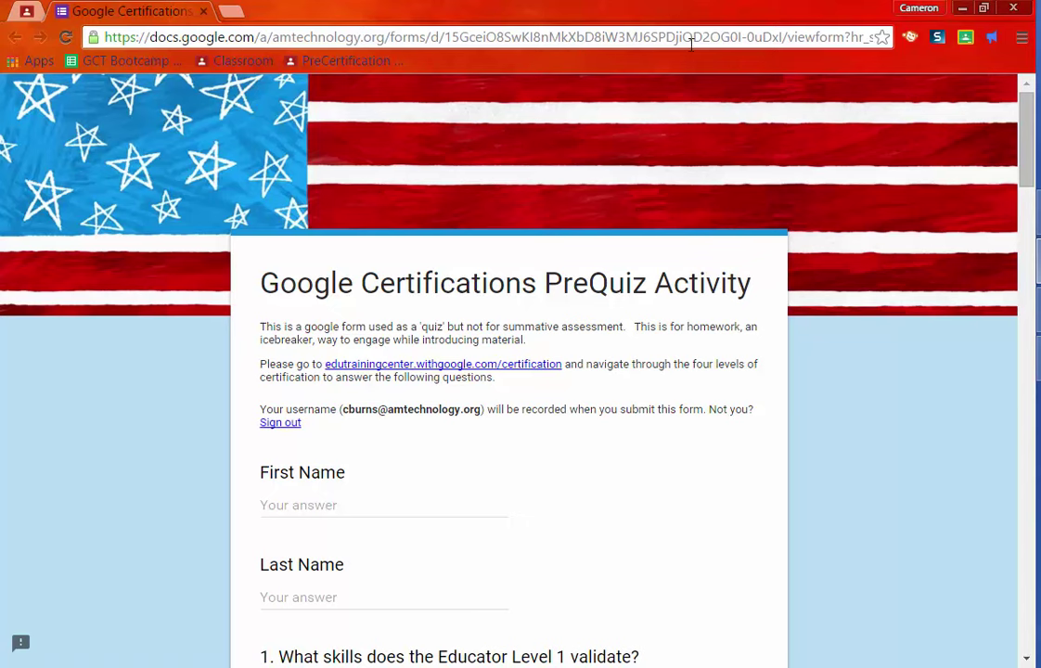
pyautogui.click(1040, 212)
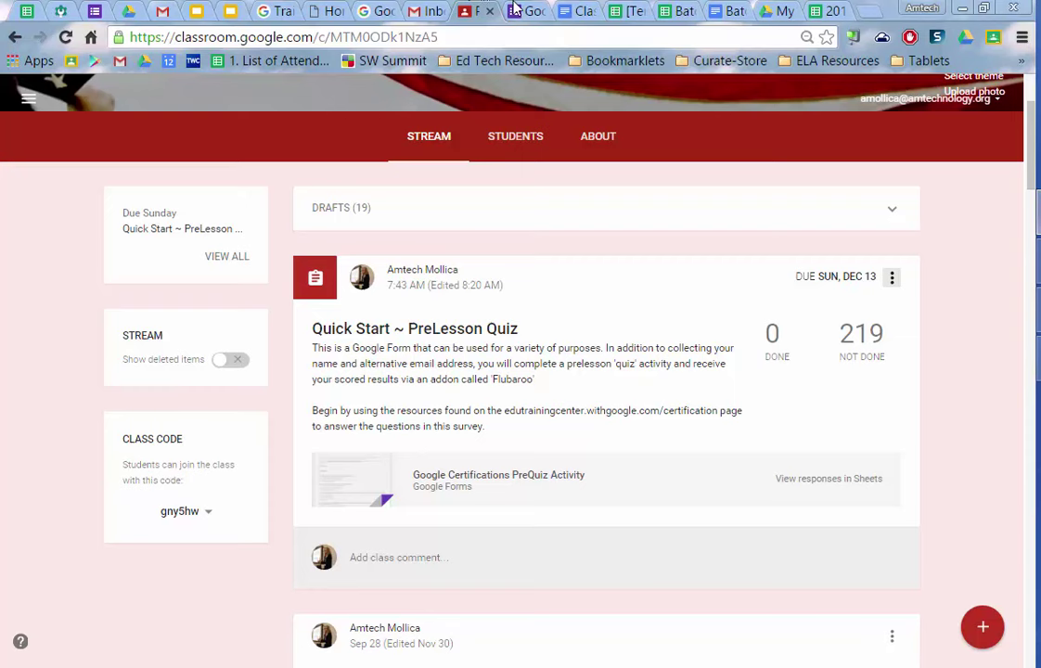
# - Preview the PreQuiz form, shorten its URL with goo.gl, and show the QR code
pyautogui.hotkey('ctrl', 'Tab')
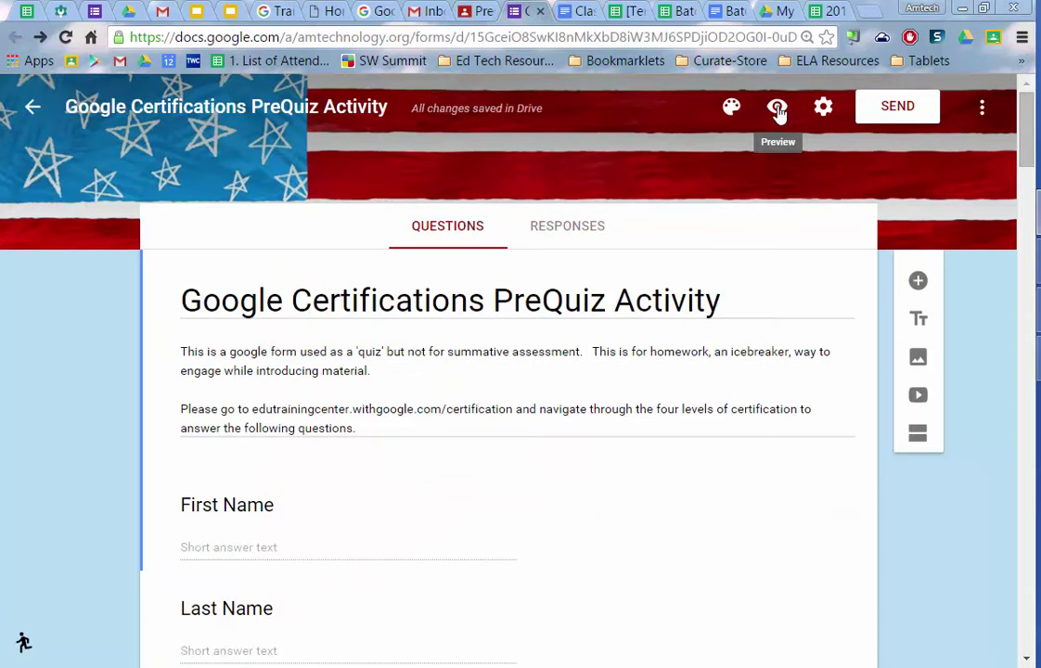
pyautogui.click(778, 109)
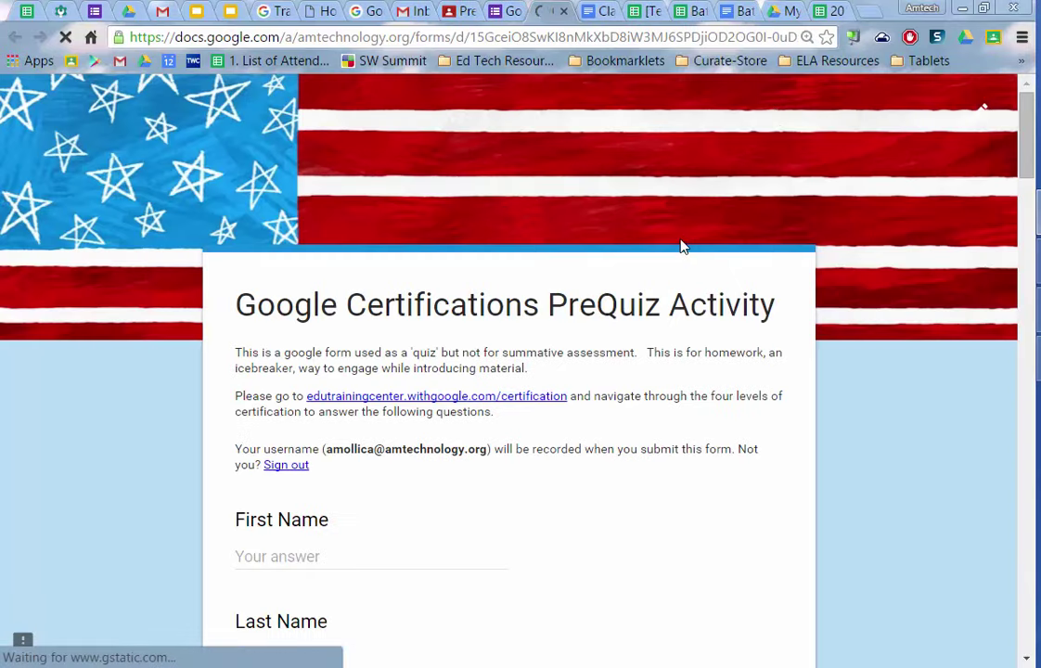
pyautogui.click(342, 37)
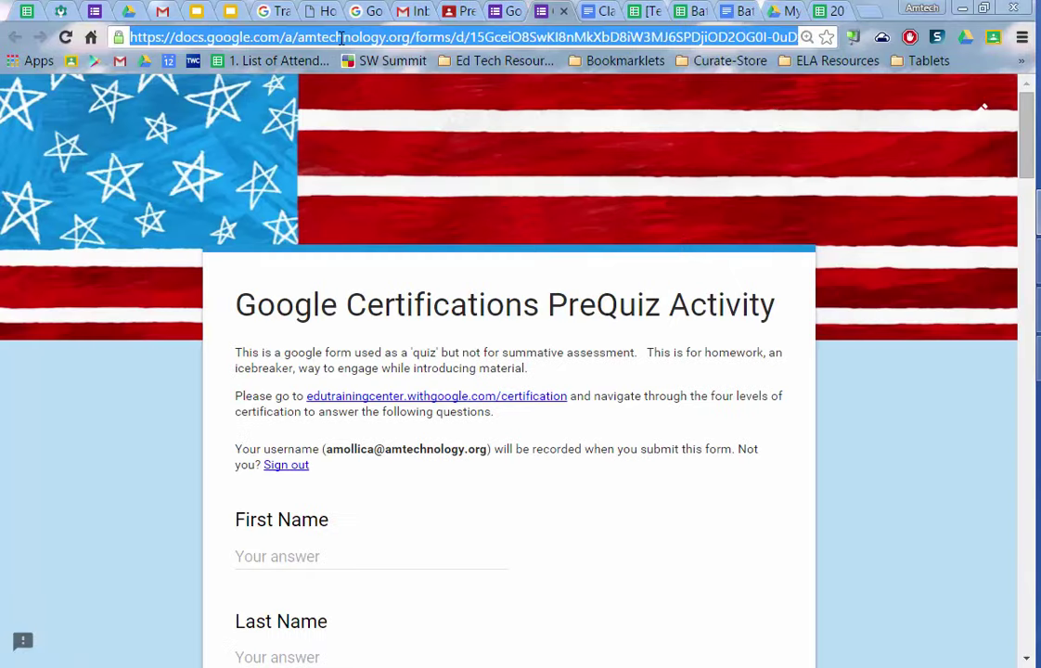
pyautogui.click(852, 37)
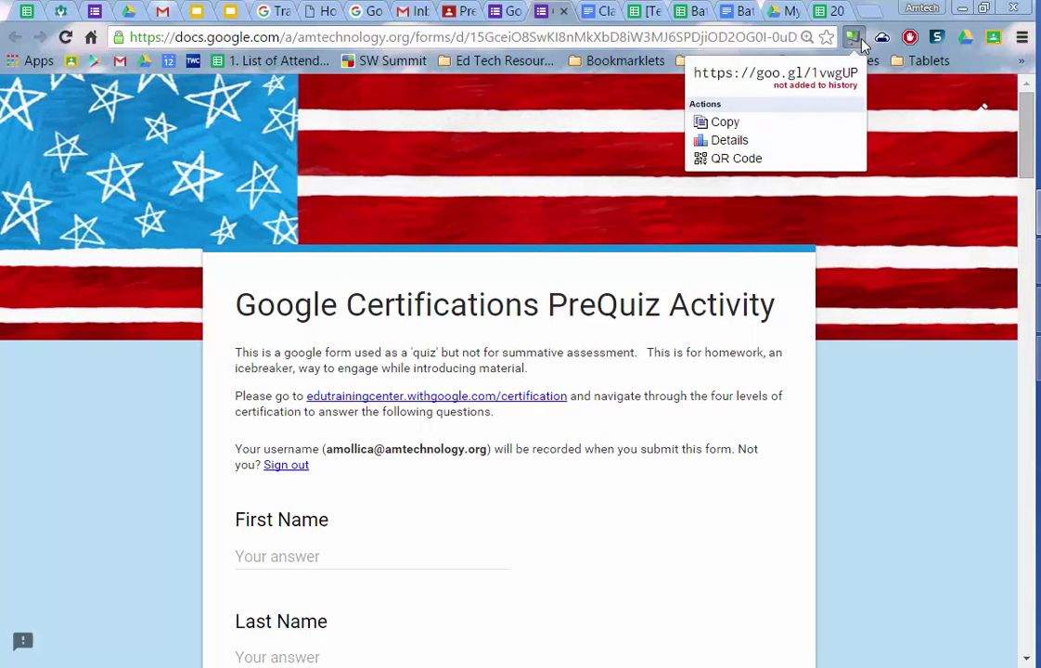
pyautogui.click(720, 159)
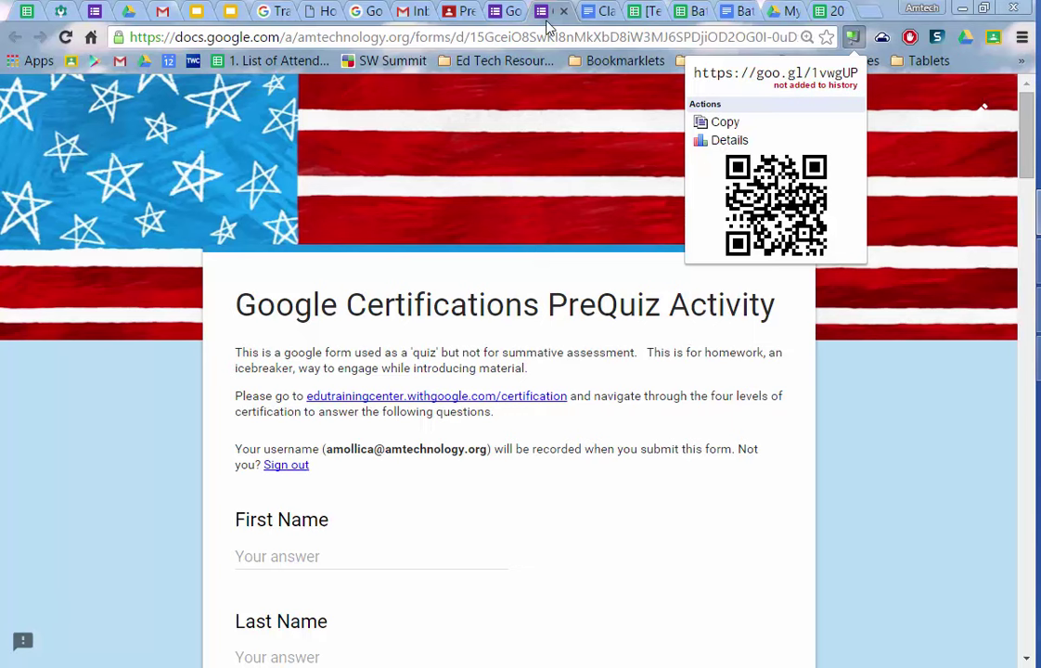
pyautogui.click(501, 11)
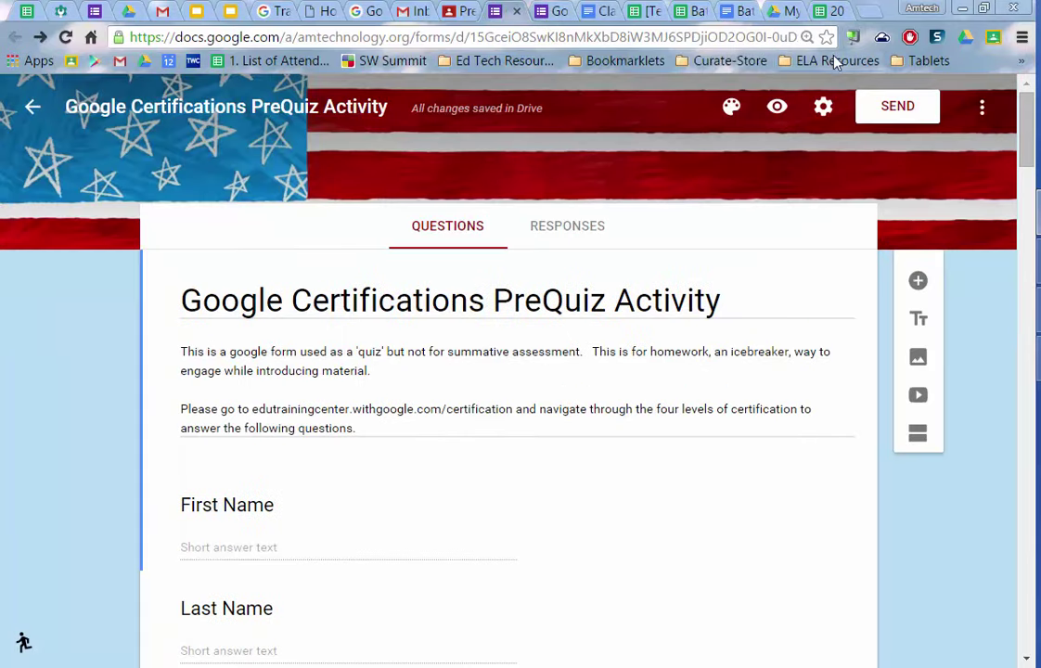
pyautogui.click(891, 107)
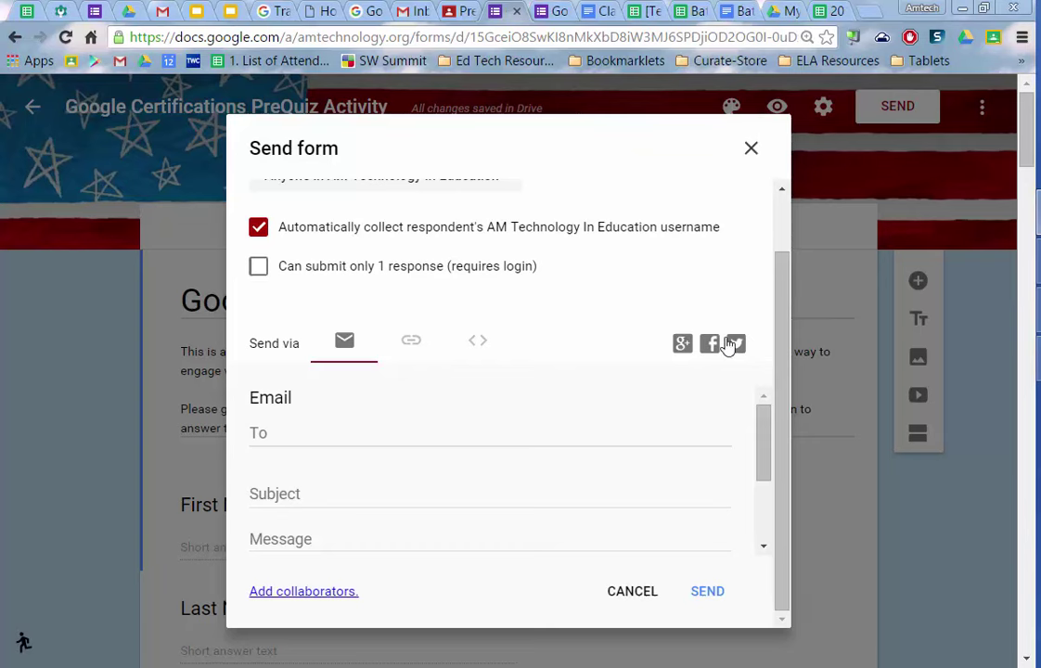
pyautogui.click(751, 145)
pyautogui.hotkey('alt', 'Tab')
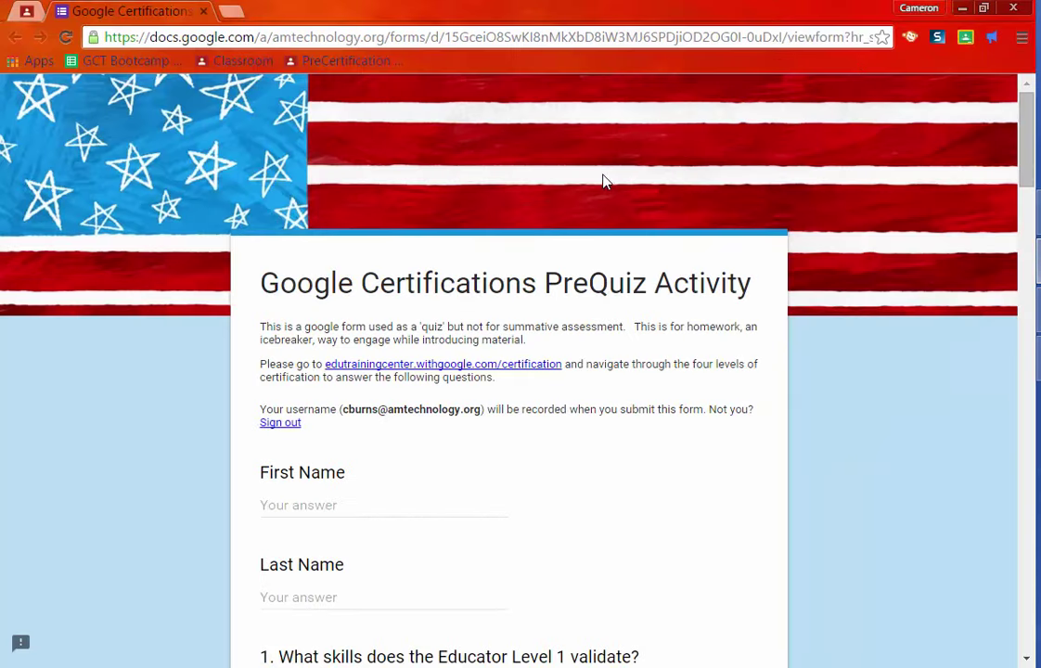
# - Fill in the student's first and last name on the PreQuiz form
pyautogui.scroll(-2, 515, 502)
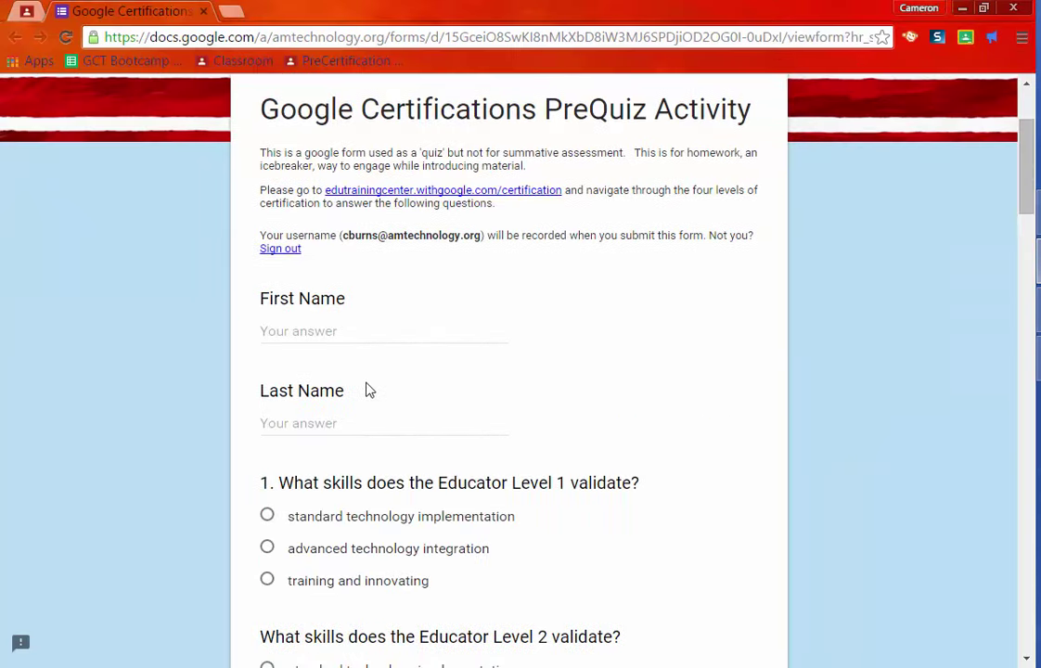
pyautogui.click(364, 326)
pyautogui.press('Tab')
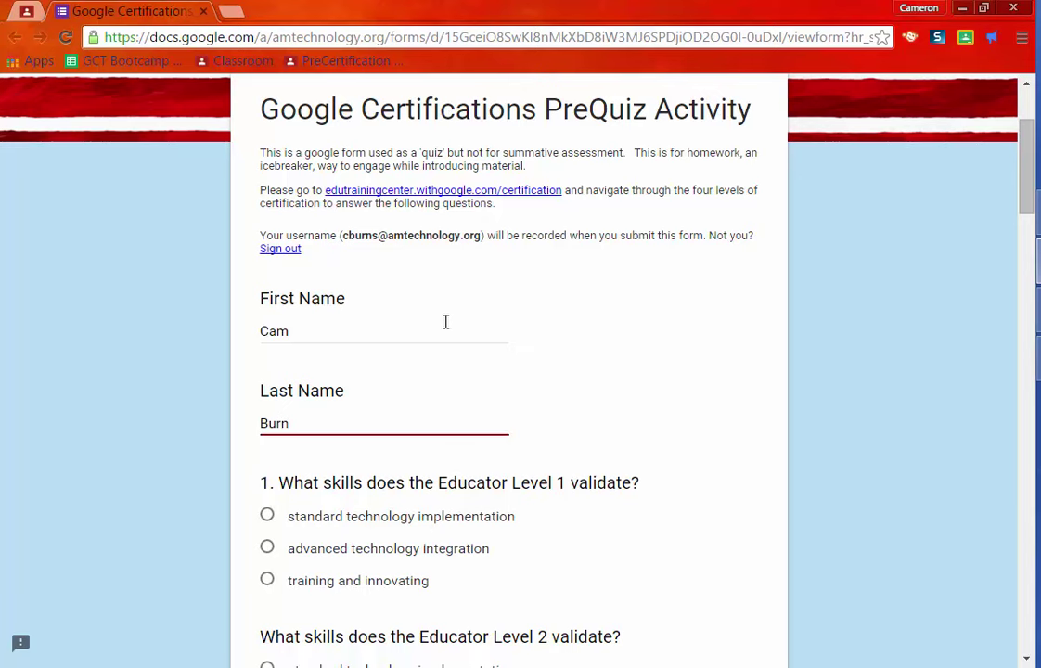
# - Answer questions 1–8, including your smarts, $5, $25, 30 minutes and True
pyautogui.scroll(-3, 516, 432)
pyautogui.click(338, 333)
pyautogui.click(314, 444)
pyautogui.scroll(-4, 315, 441)
pyautogui.click(295, 445)
pyautogui.scroll(-4, 405, 429)
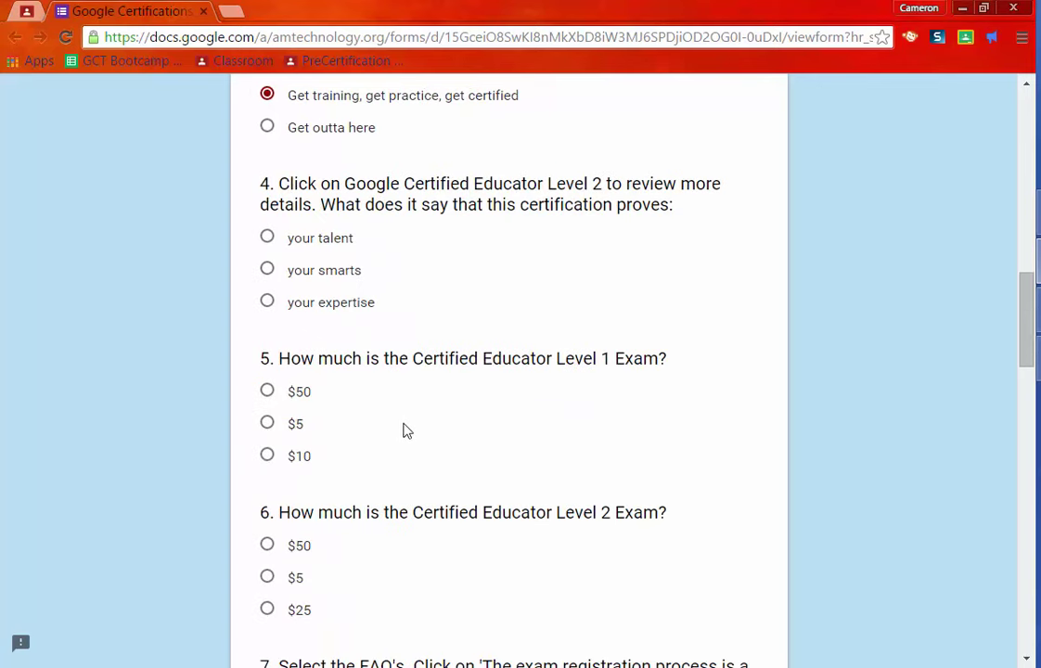
pyautogui.click(328, 275)
pyautogui.click(291, 424)
pyautogui.scroll(-3, 315, 436)
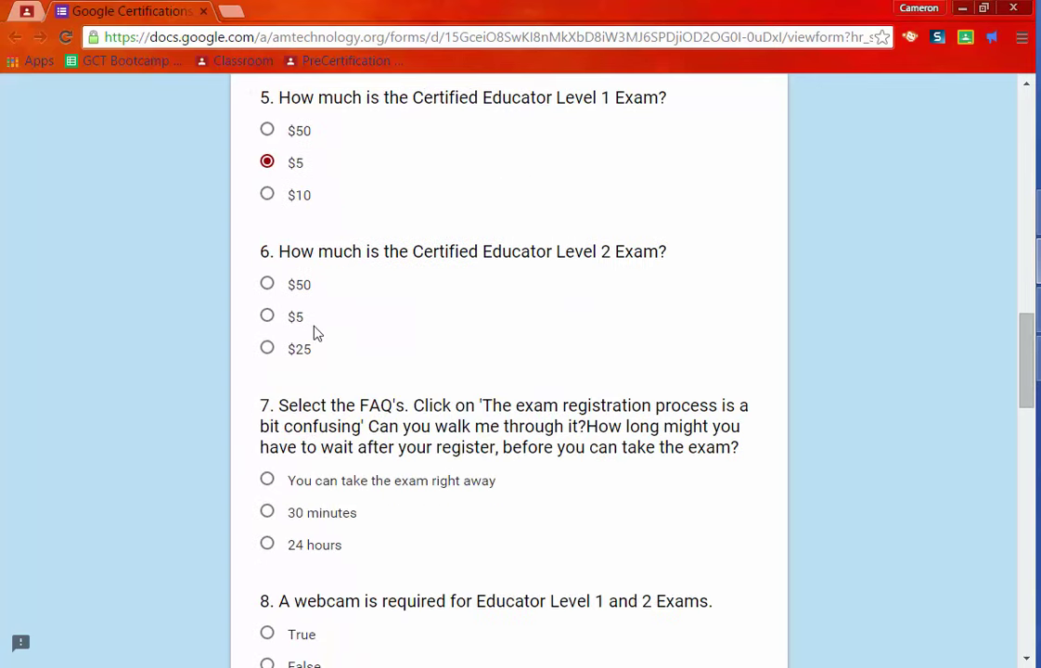
pyautogui.click(298, 350)
pyautogui.scroll(-1, 305, 464)
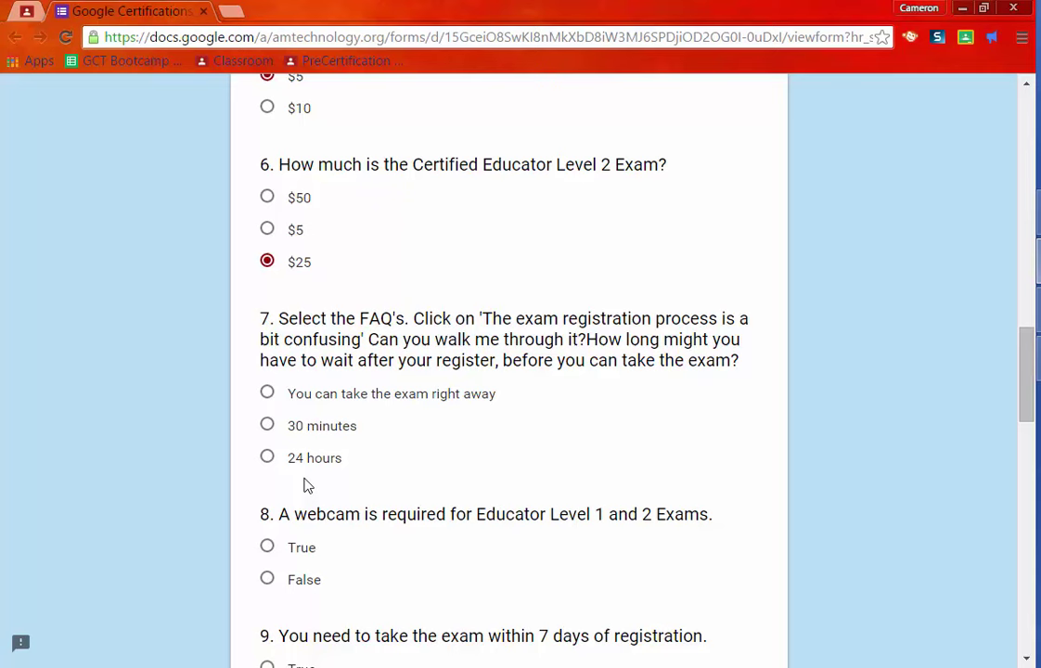
pyautogui.click(309, 429)
pyautogui.click(303, 545)
# - Answer the remaining questions (True, False, True, True, True, Educator) and submit the quiz
pyautogui.scroll(-4, 282, 412)
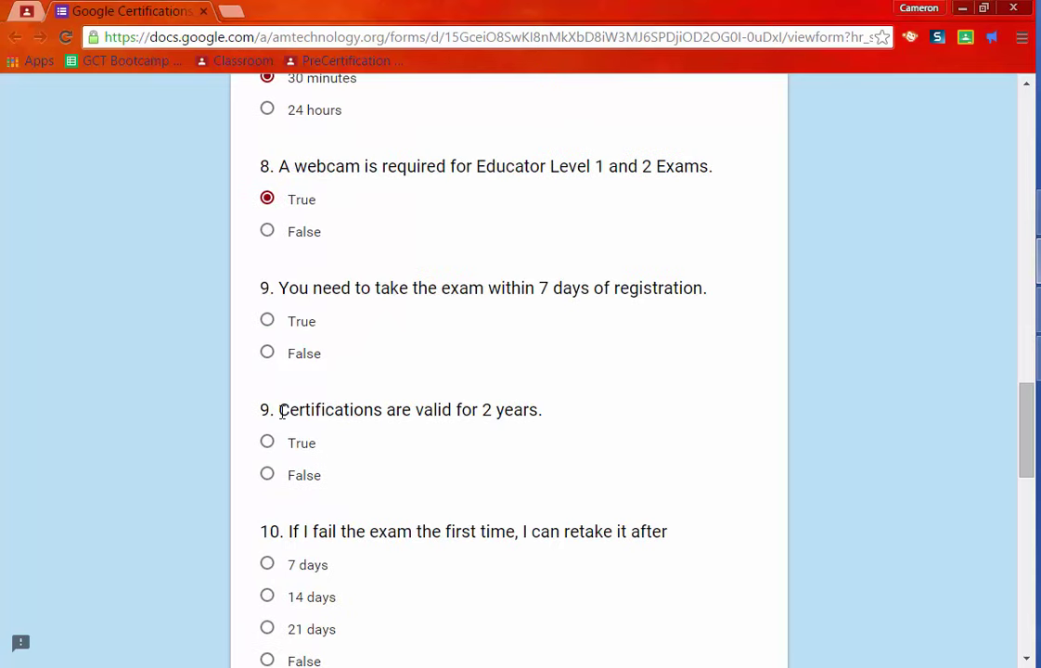
pyautogui.click(297, 438)
pyautogui.click(299, 355)
pyautogui.scroll(-3, 312, 386)
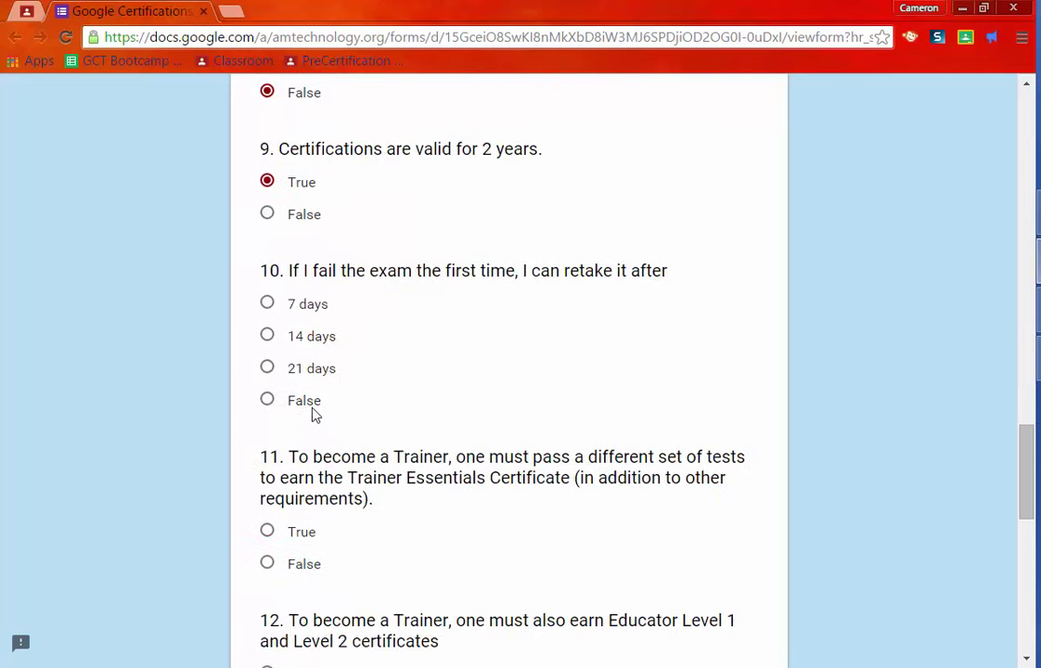
pyautogui.scroll(-1, 301, 501)
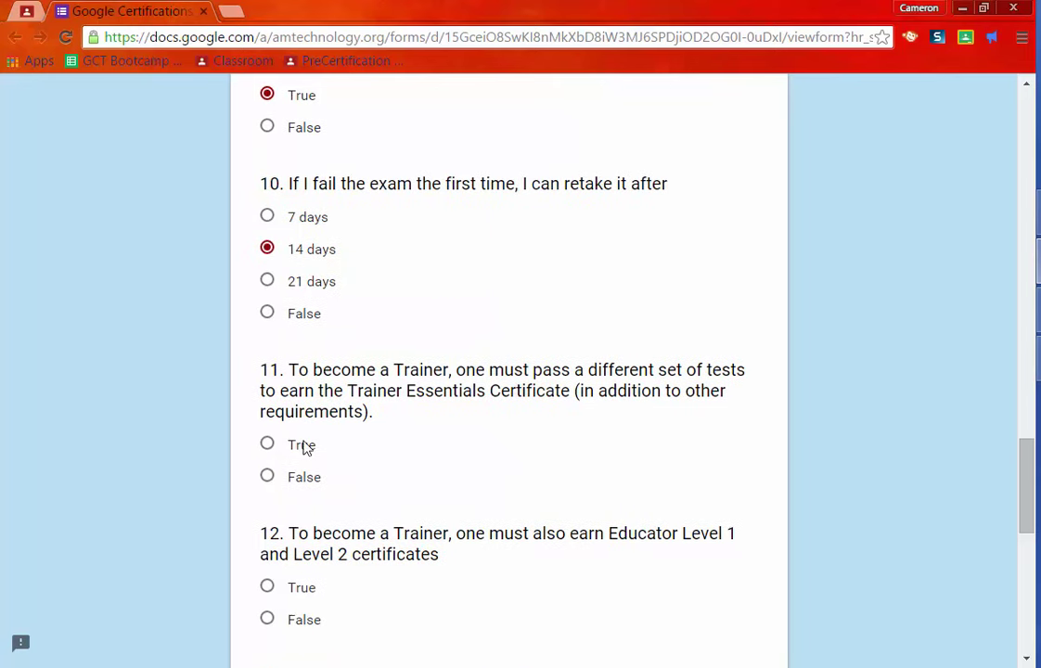
pyautogui.click(306, 448)
pyautogui.scroll(-3, 316, 455)
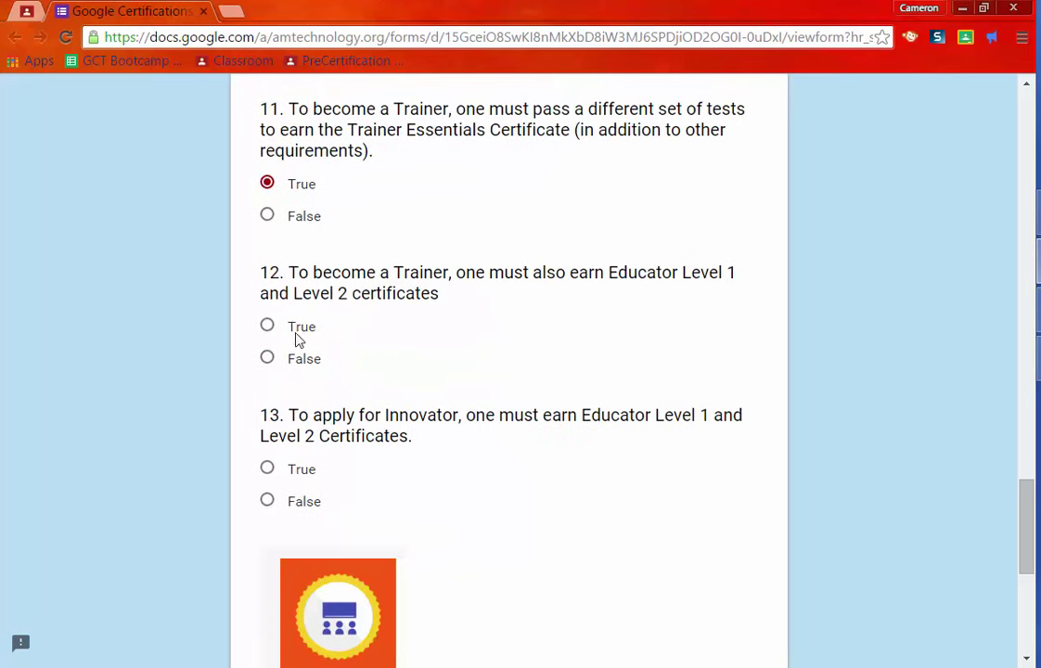
pyautogui.click(299, 331)
pyautogui.click(302, 470)
pyautogui.scroll(-3, 594, 431)
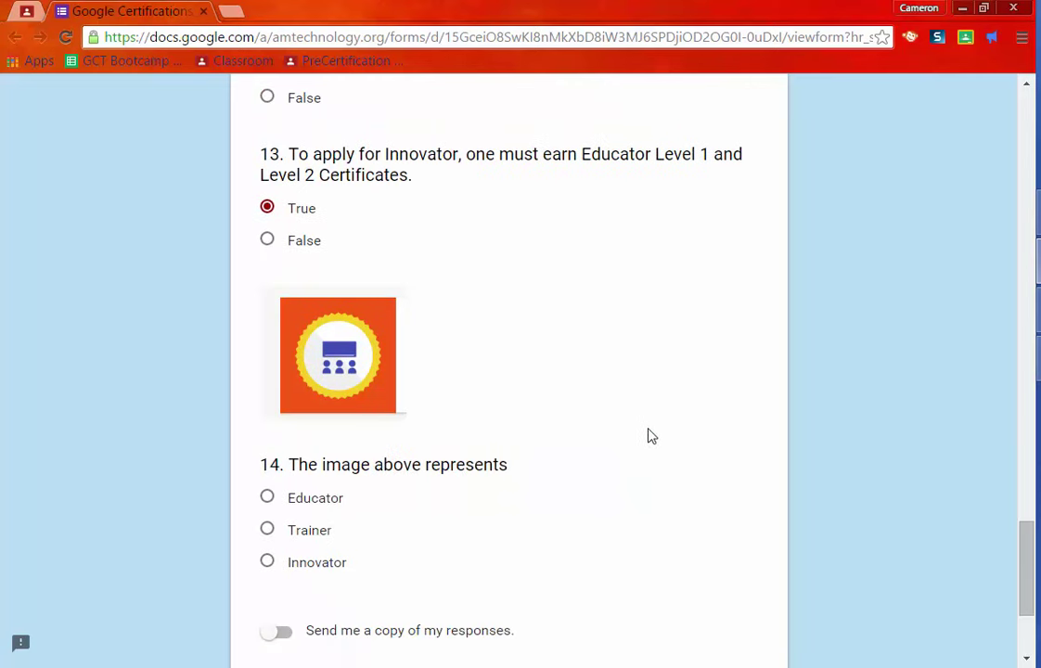
pyautogui.moveTo(315, 498); pyautogui.dragTo(320, 499)
pyautogui.scroll(-3, 627, 499)
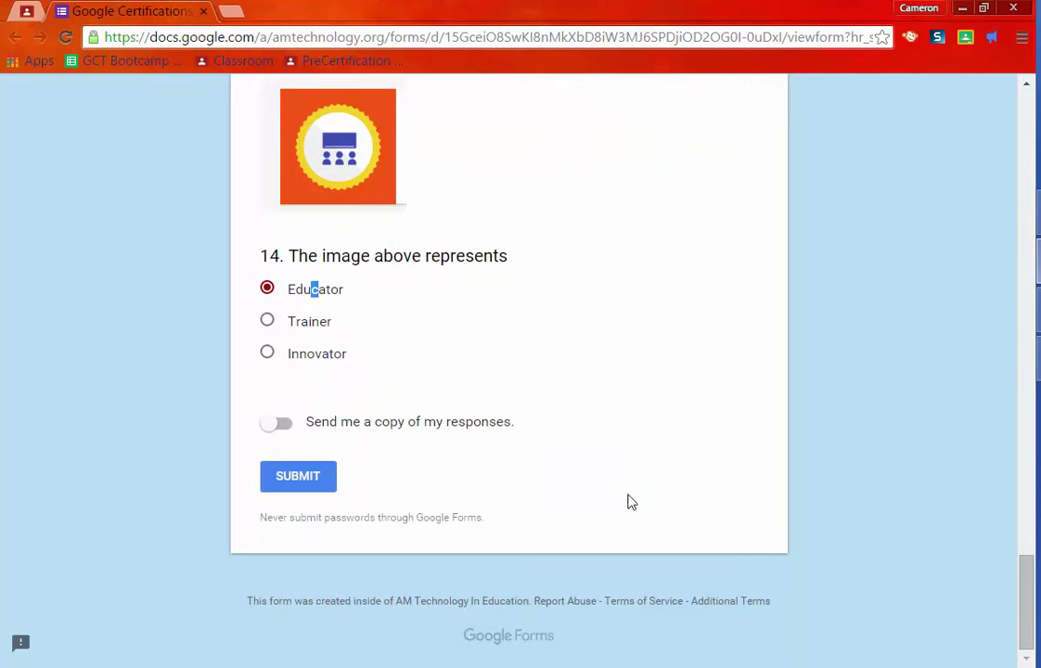
pyautogui.click(298, 479)
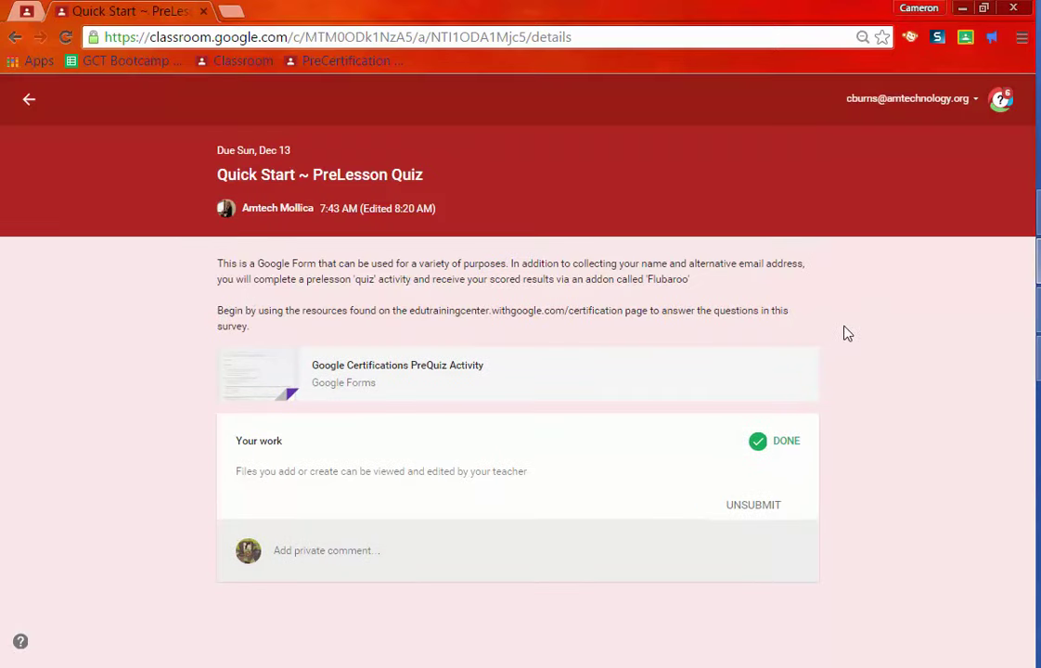
# - Minimize the student's Classroom window to reveal the PreQuiz form editor
pyautogui.click(963, 9)
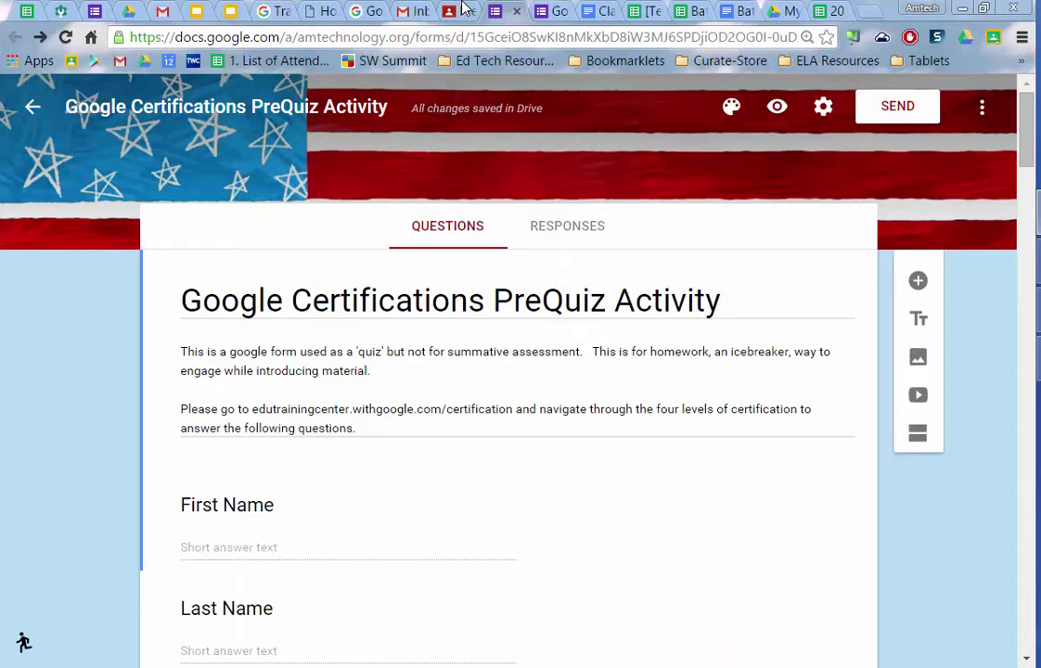
# - Check the Classroom stream and the live form, then return to the PreQuiz editor
pyautogui.click(464, 9)
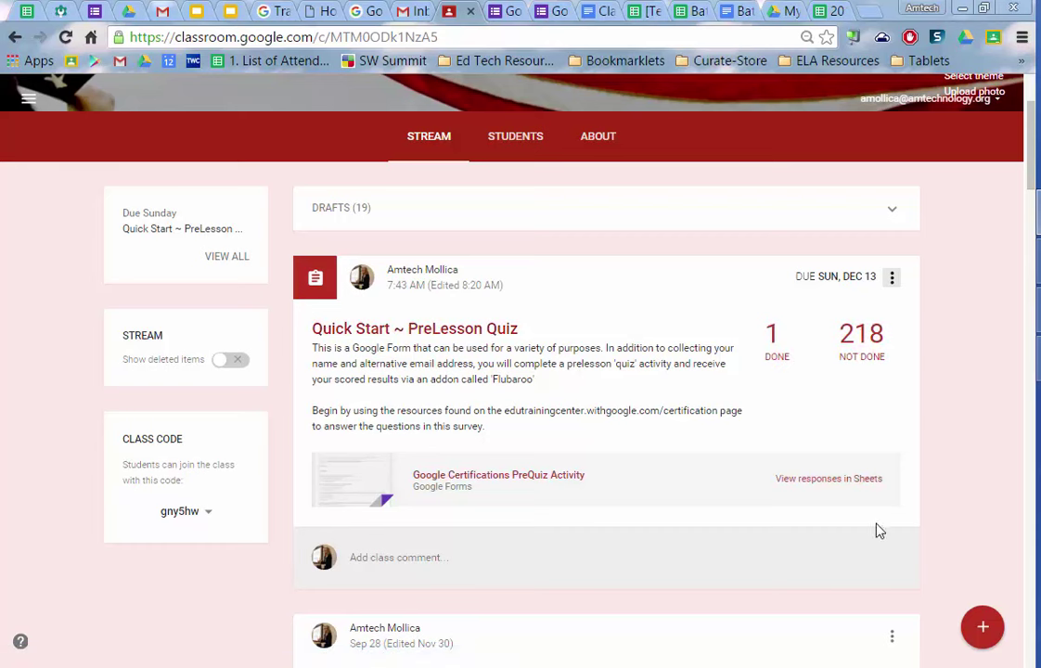
pyautogui.click(508, 12)
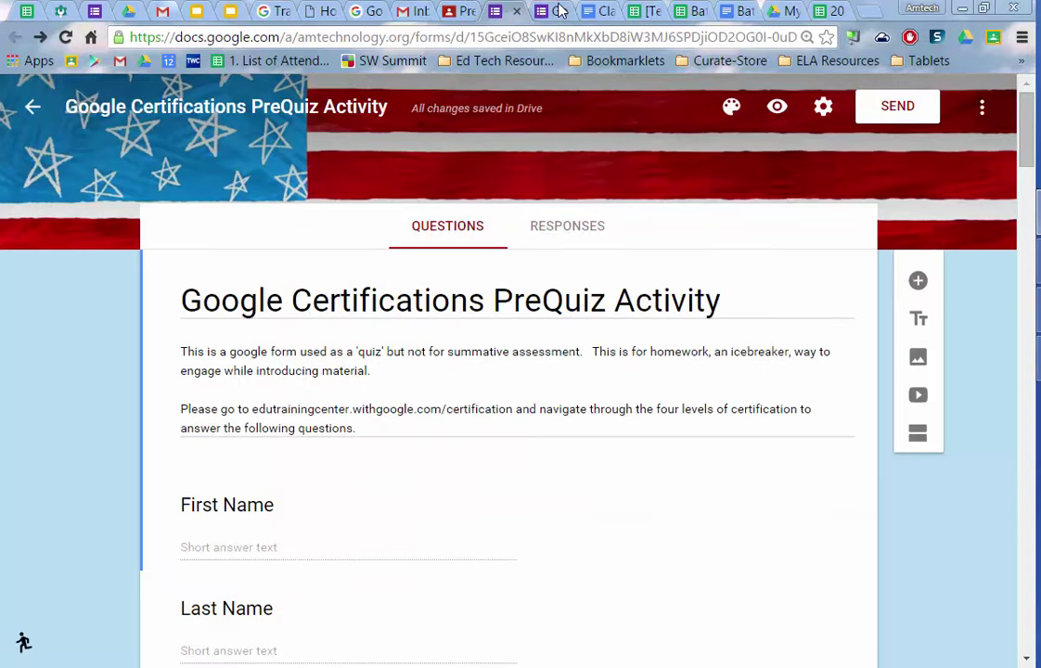
pyautogui.click(483, 11)
pyautogui.click(502, 10)
# - View the form's response summary, close the live form, and open the responses spreadsheet
pyautogui.click(558, 227)
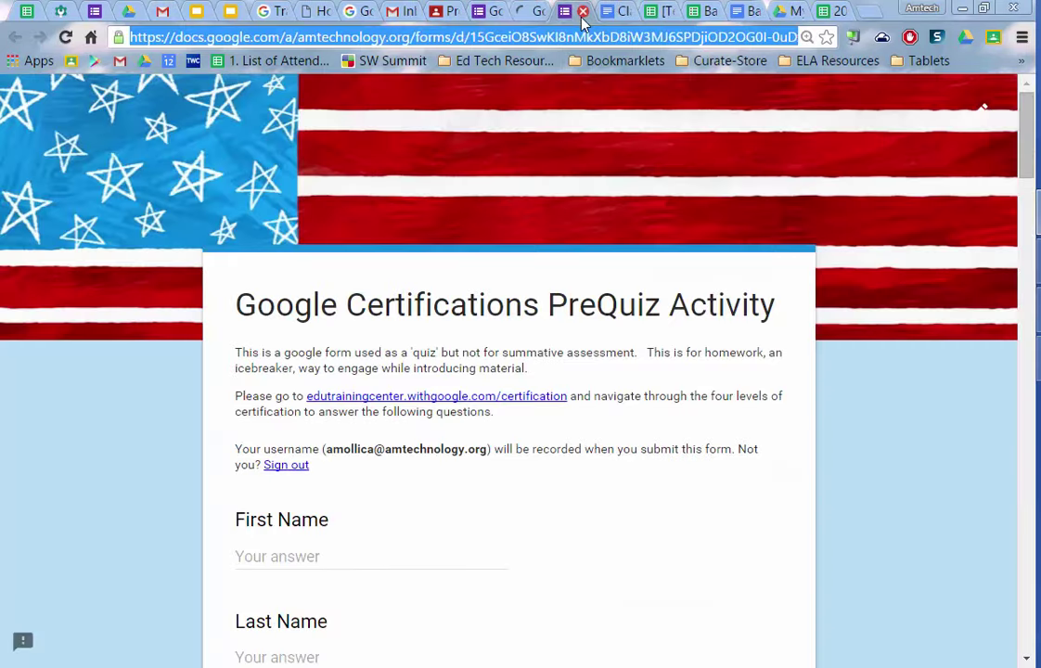
pyautogui.click(583, 11)
pyautogui.click(533, 12)
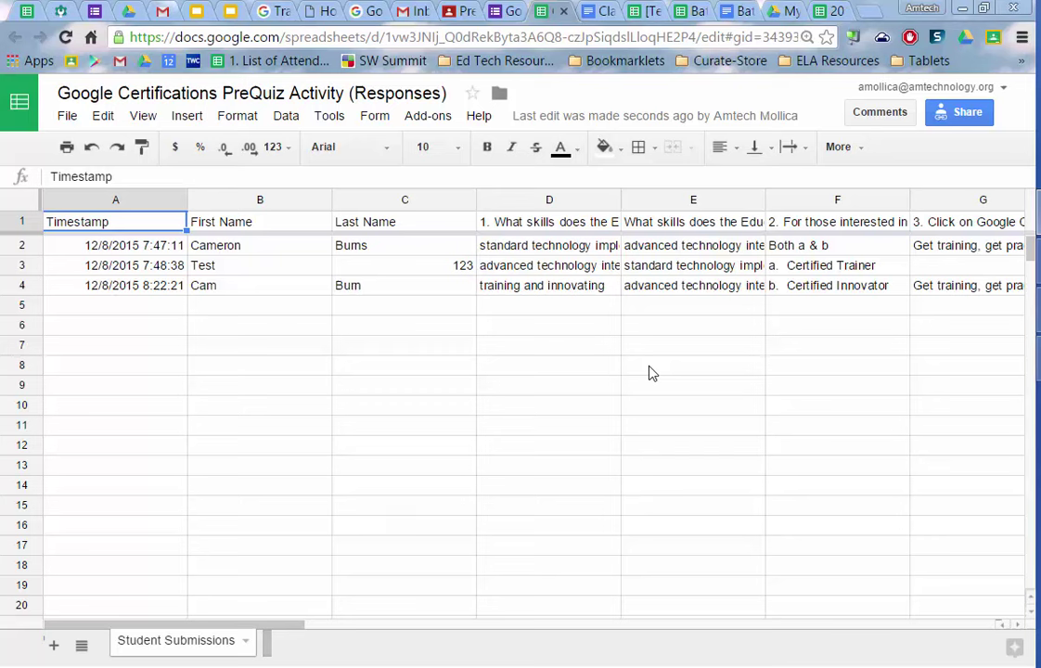
# - Review the Add-ons menu and Flubaroo's gallery listing, then check the linked Form menu
pyautogui.click(450, 118)
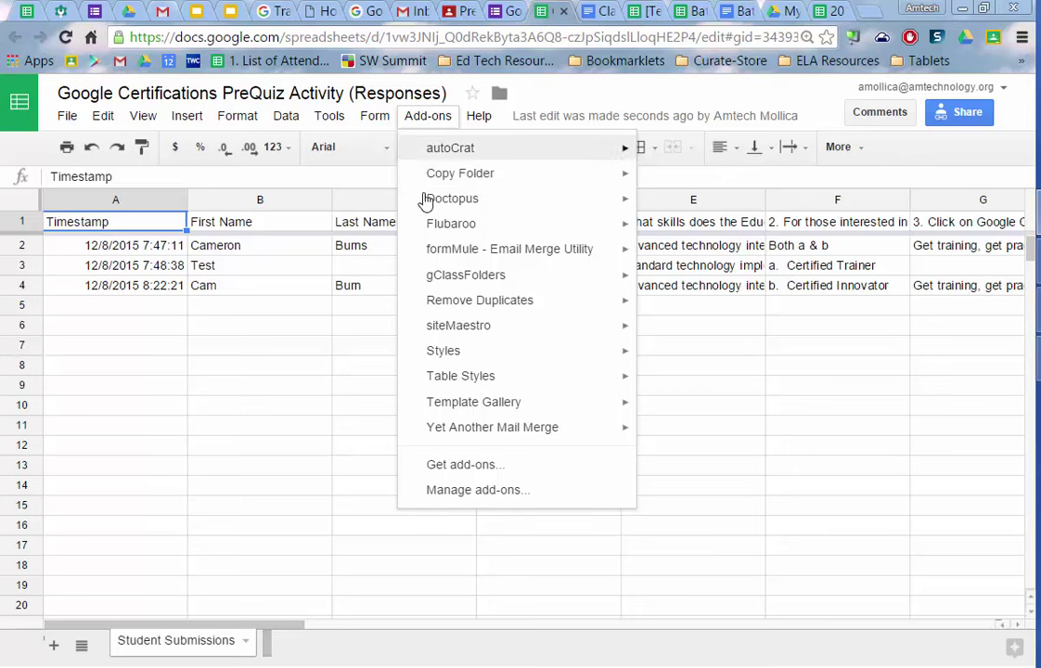
pyautogui.moveTo(429, 228)
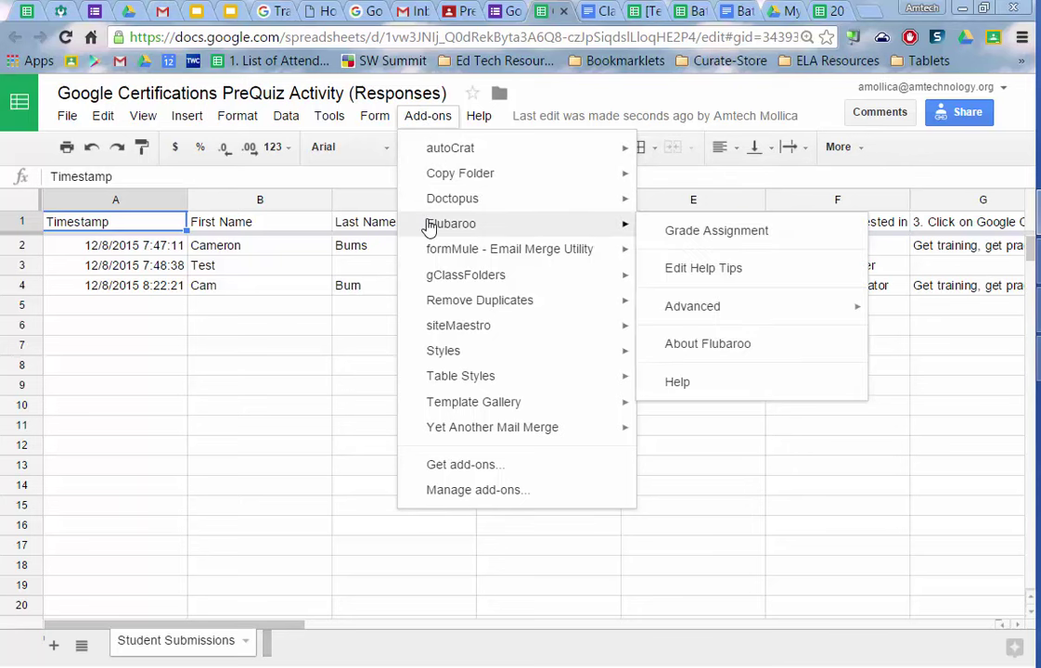
pyautogui.click(475, 469)
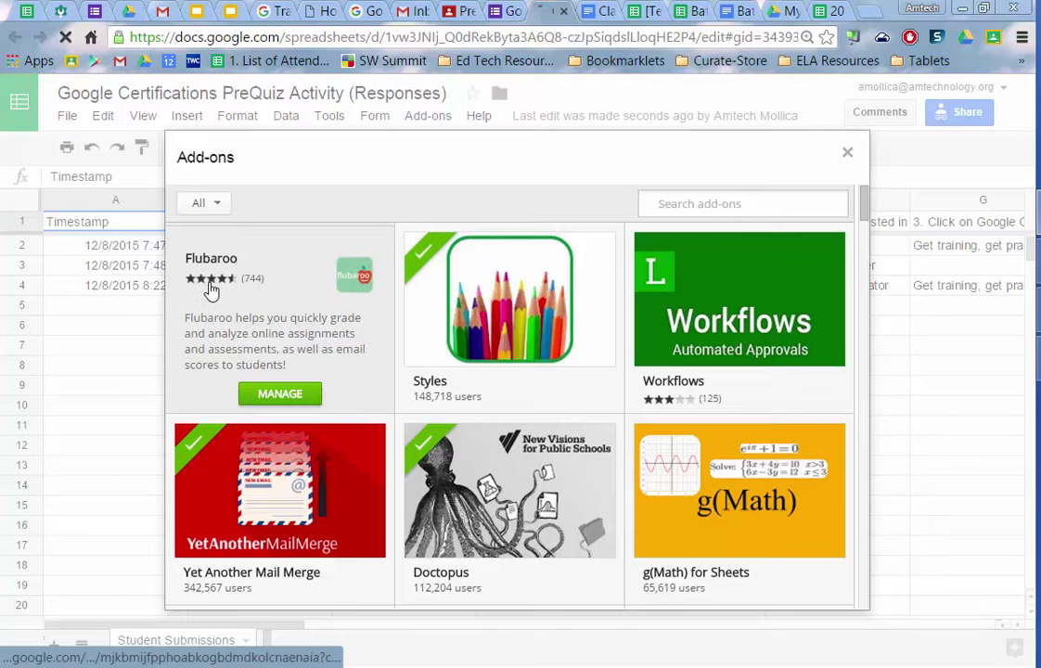
pyautogui.click(212, 290)
pyautogui.click(849, 157)
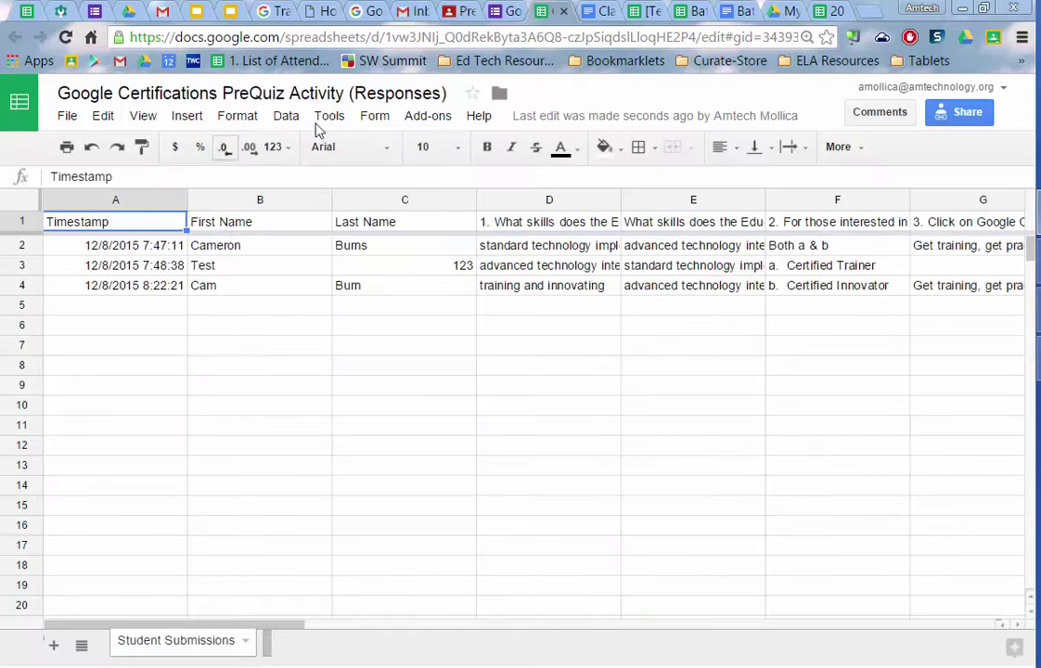
pyautogui.click(375, 115)
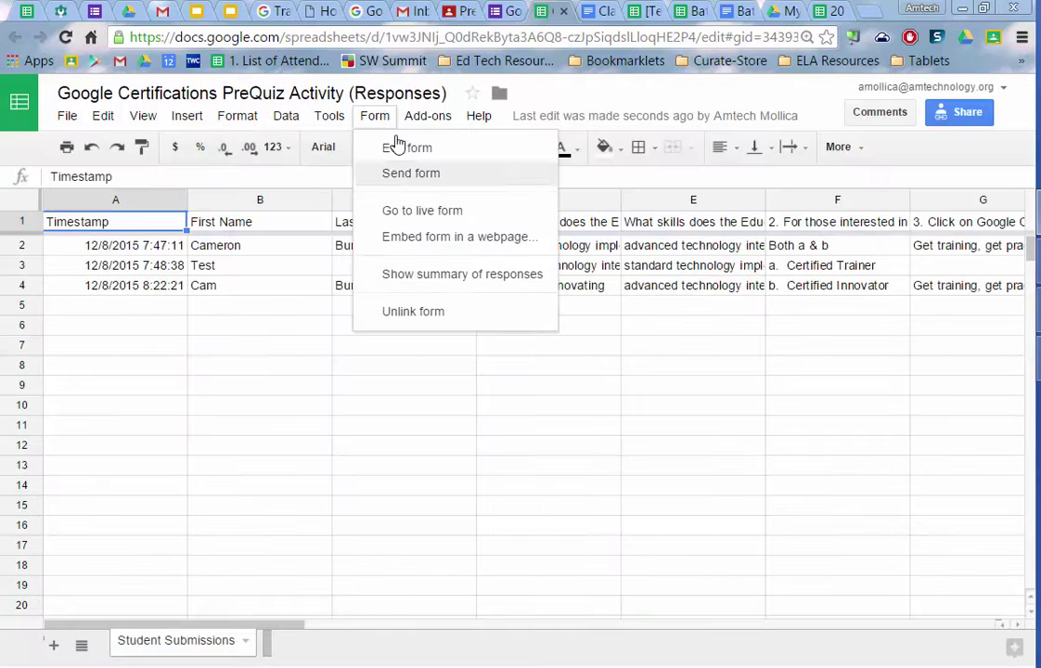
# - Launch Flubaroo grading, accept the Step 1 question options, and pick the 04:47:11 answer key
pyautogui.moveTo(425, 117)
pyautogui.moveTo(429, 219)
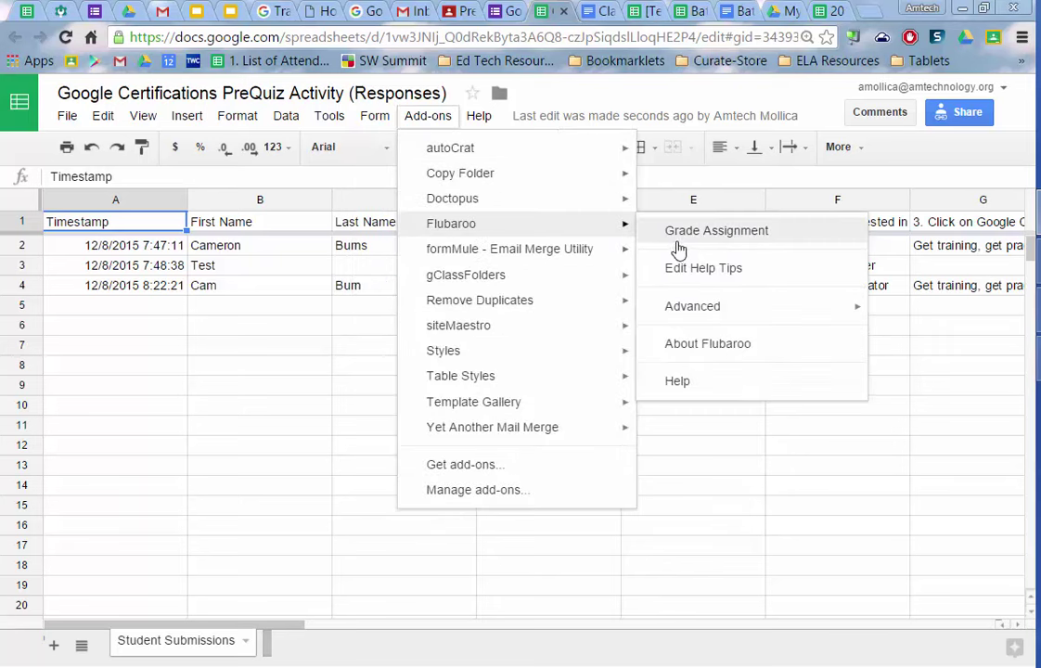
pyautogui.click(692, 240)
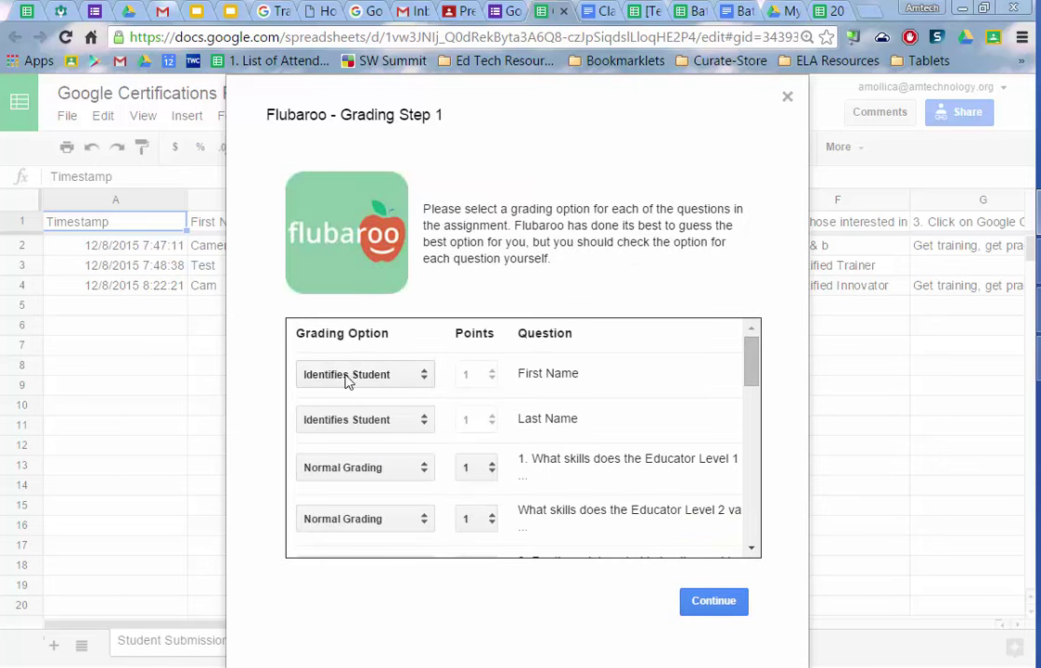
pyautogui.scroll(-10, 608, 394)
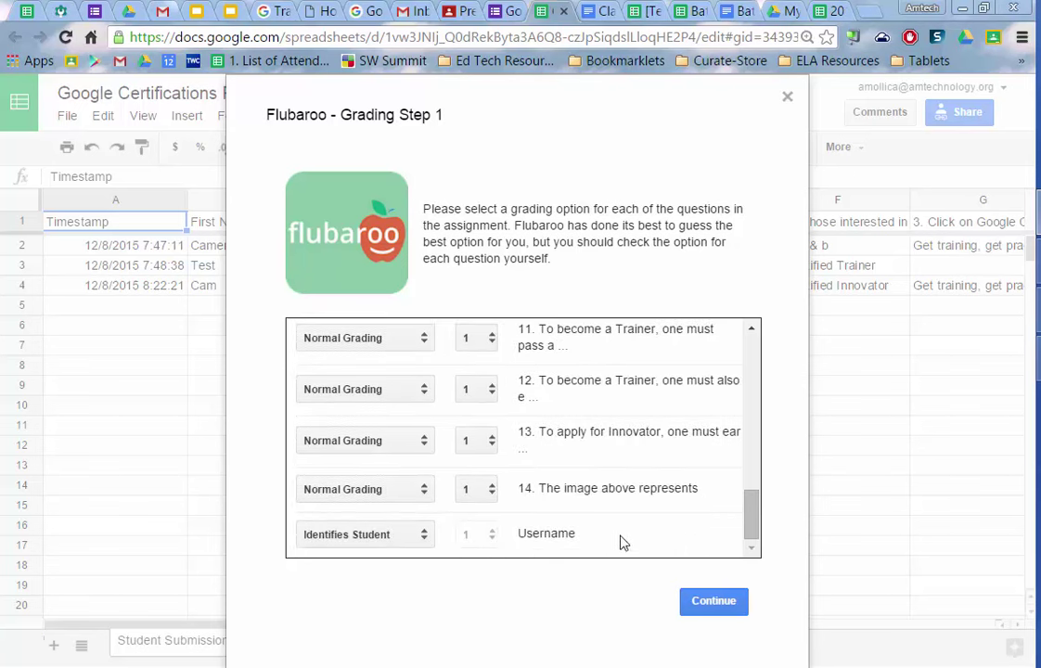
pyautogui.click(711, 602)
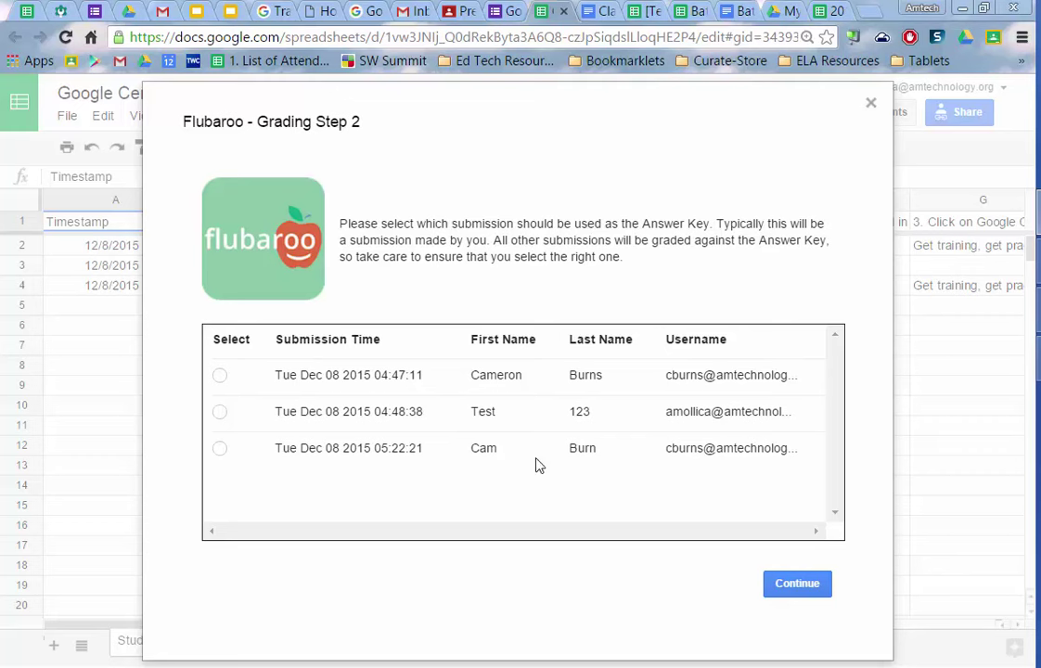
pyautogui.click(220, 376)
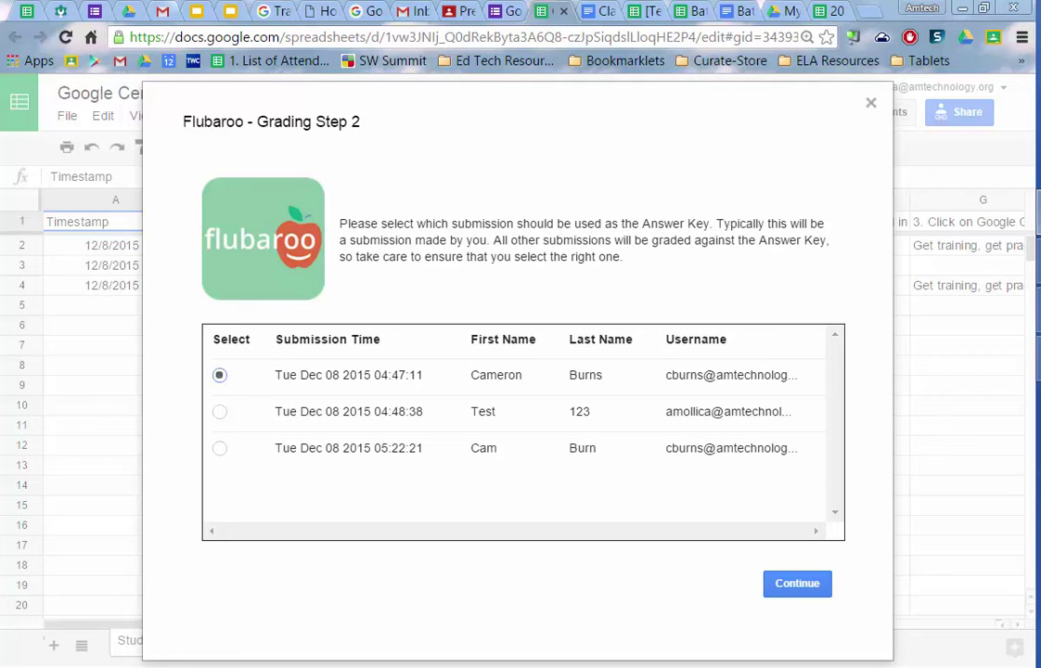
# - Run grading and dismiss the Grading Complete summary (16 points possible, average 4.50)
pyautogui.click(800, 589)
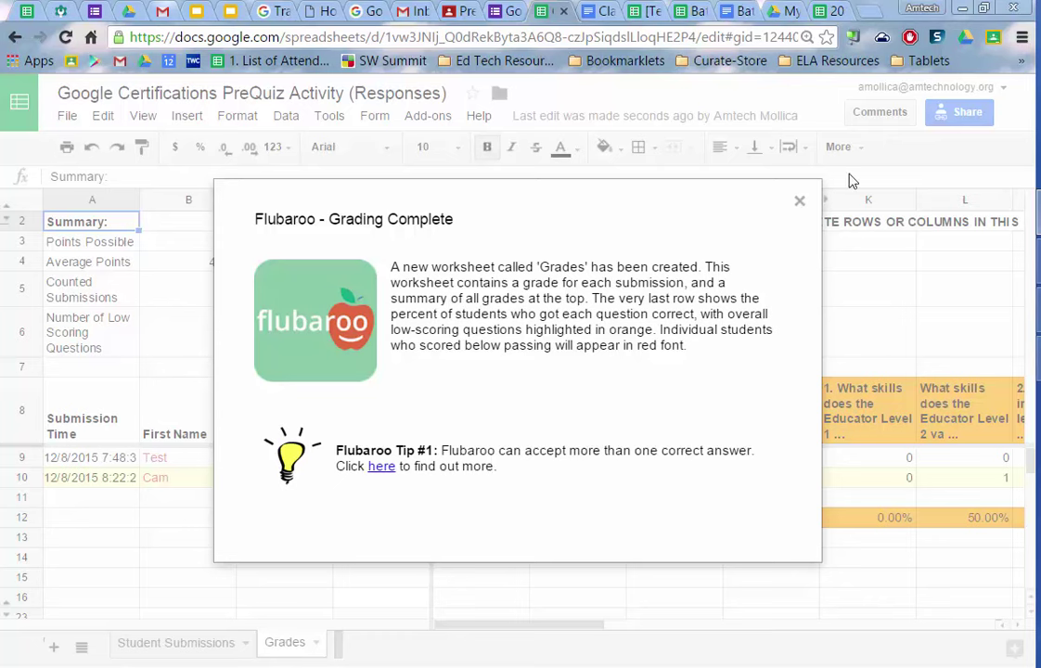
pyautogui.click(798, 205)
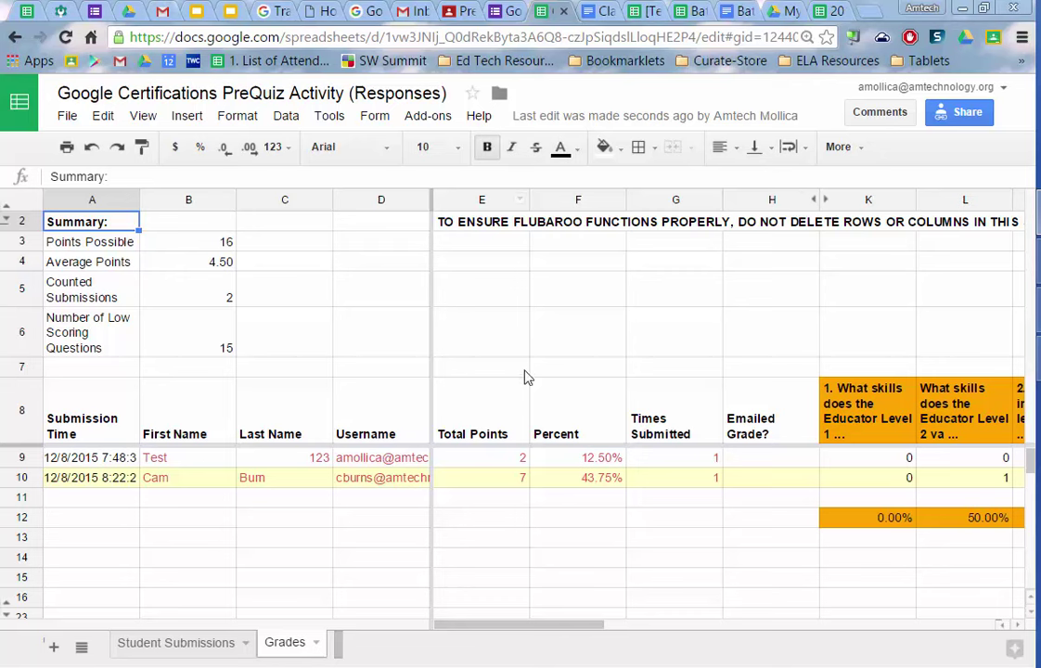
pyautogui.click(815, 518)
pyautogui.press('Right')
pyautogui.press('Right')
pyautogui.press('Right')
pyautogui.press('Right')
pyautogui.press('Right')
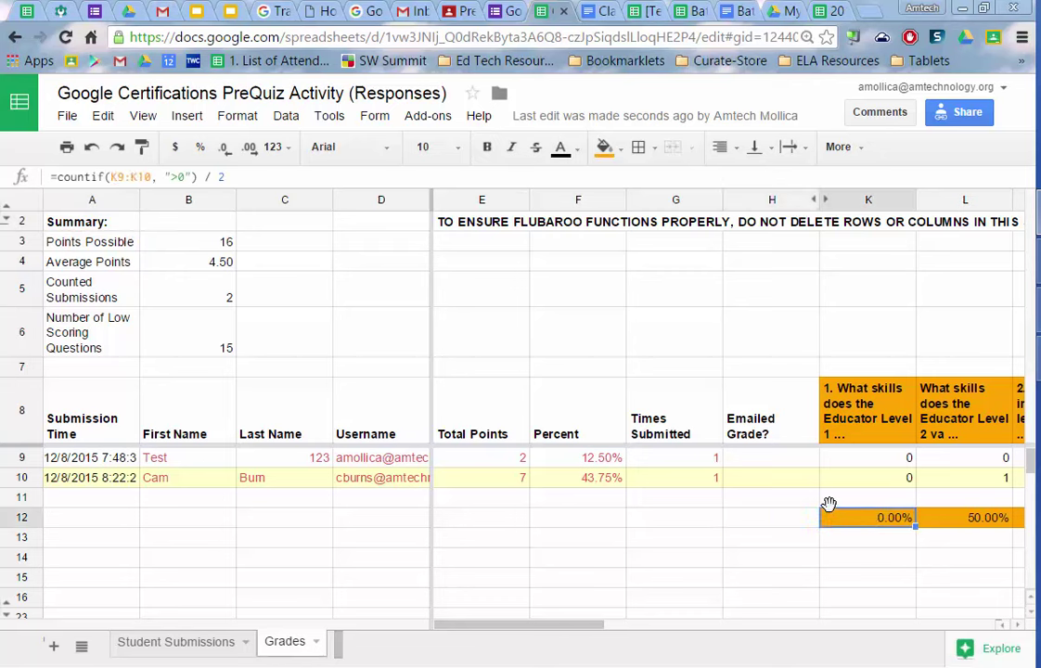
pyautogui.press('Right')
pyautogui.press('Right')
pyautogui.press('Right')
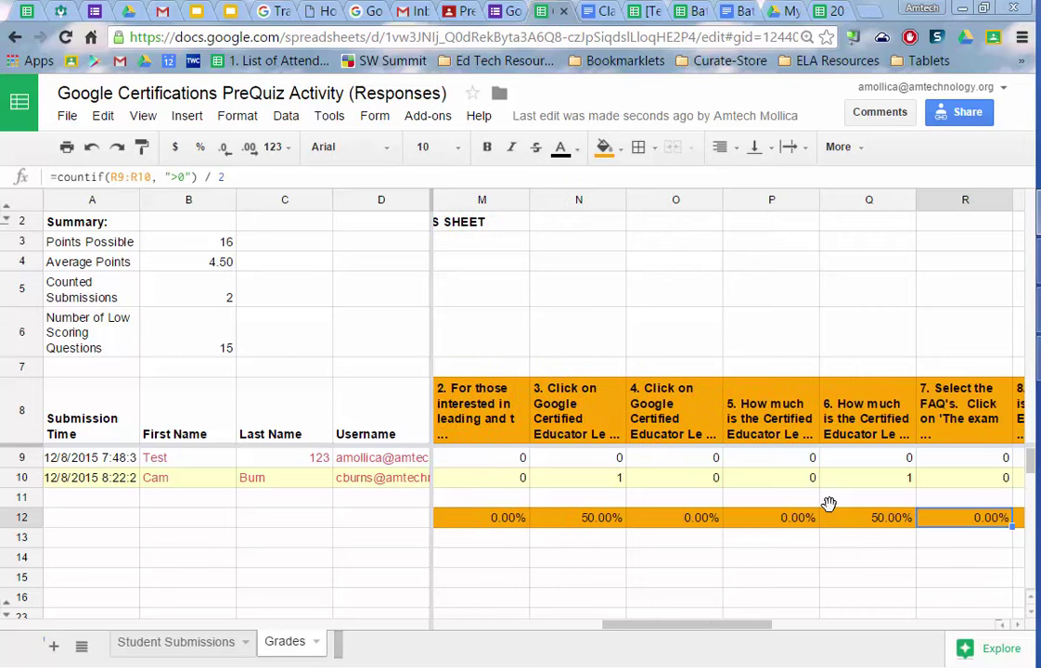
pyautogui.press('Right')
pyautogui.press('Right')
pyautogui.press('Right')
pyautogui.press('Right')
pyautogui.press('Right')
pyautogui.press('Right')
pyautogui.press('Right')
pyautogui.press('Right')
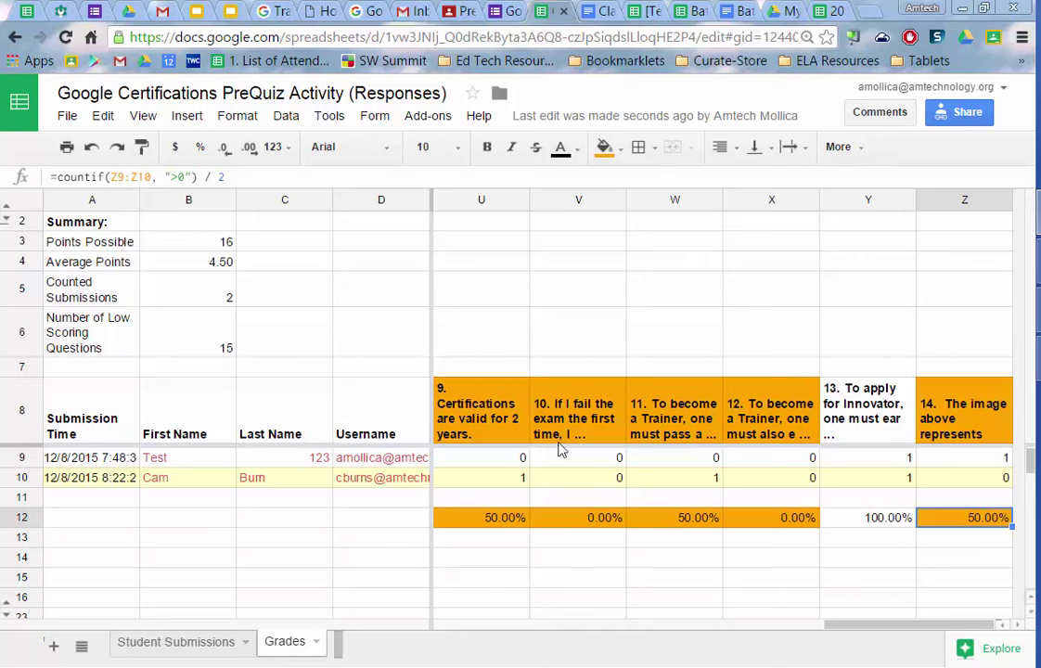
# - Open Flubaroo's Share Grades settings and review the Email Address Question choices without changing them
pyautogui.click(420, 121)
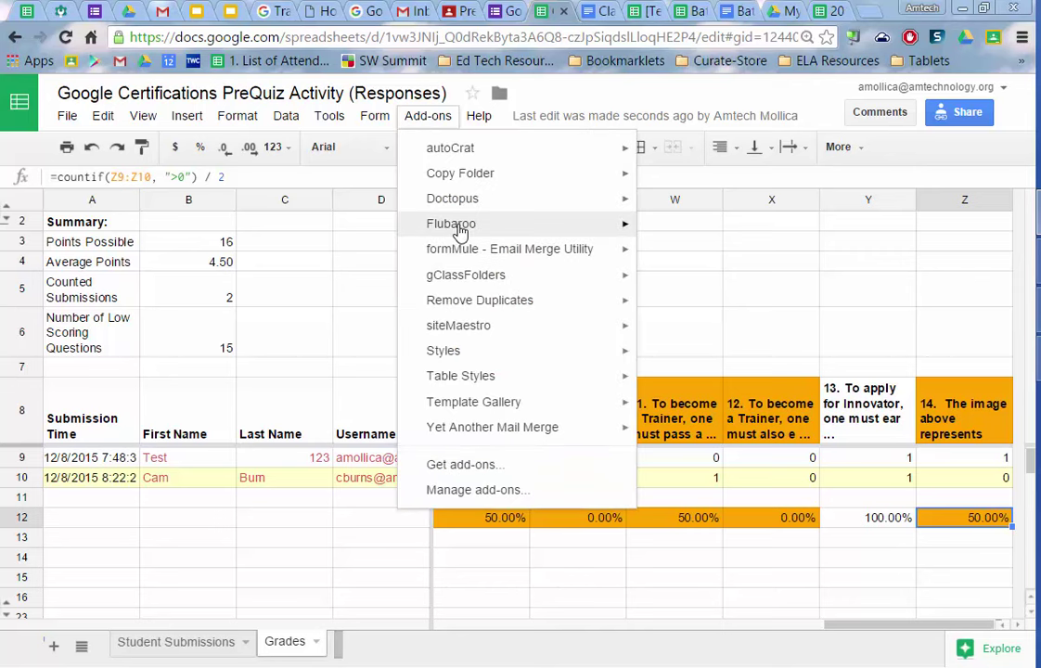
pyautogui.moveTo(459, 231)
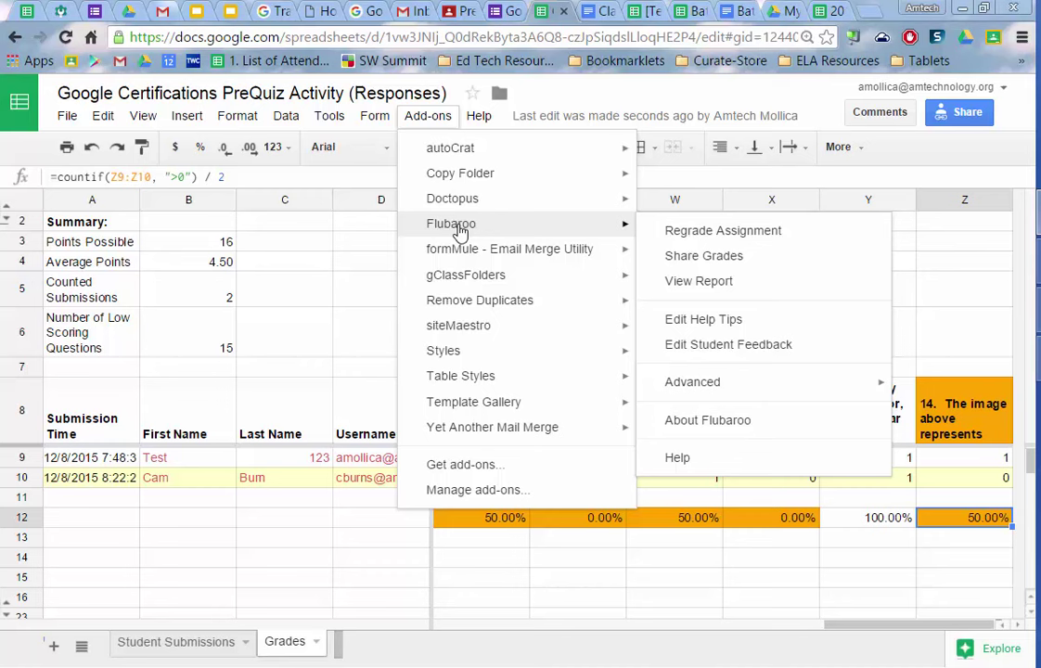
pyautogui.click(747, 259)
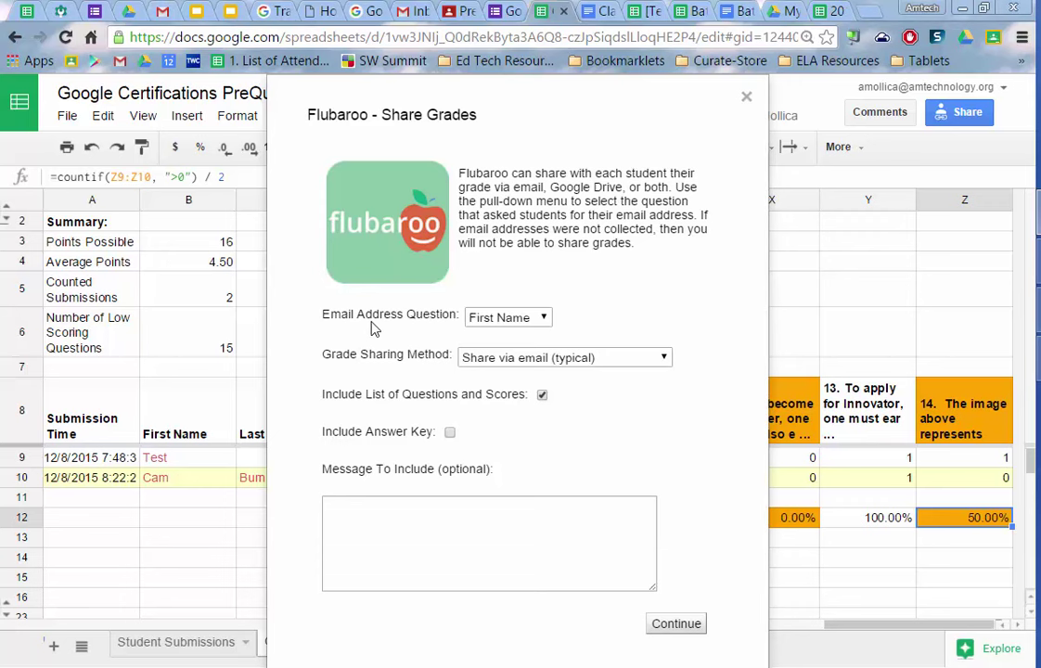
pyautogui.click(492, 317)
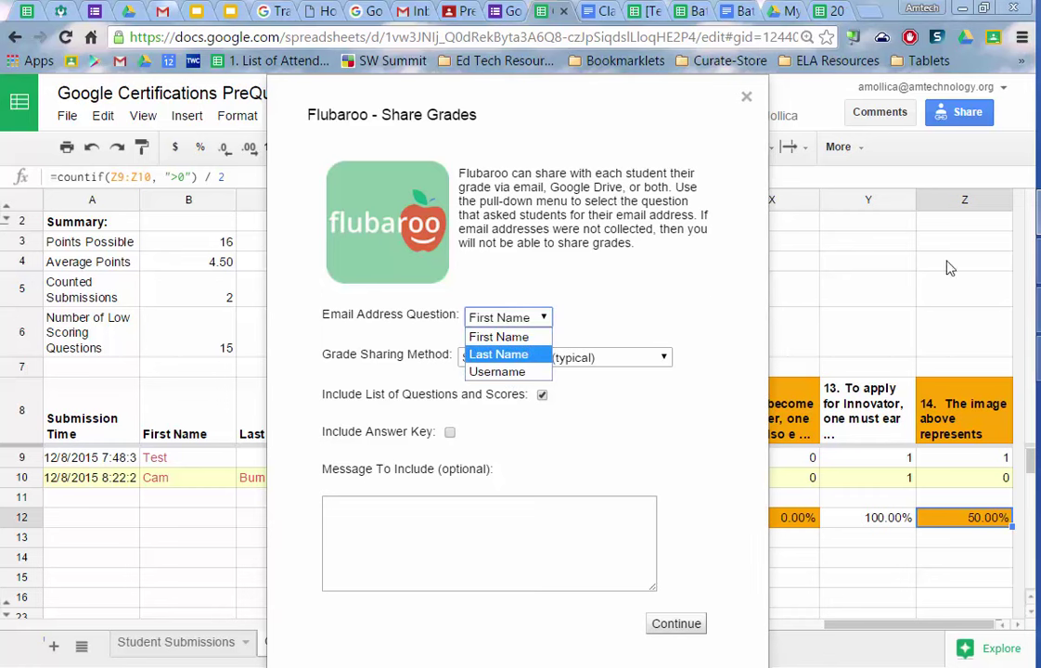
pyautogui.press('Escape')
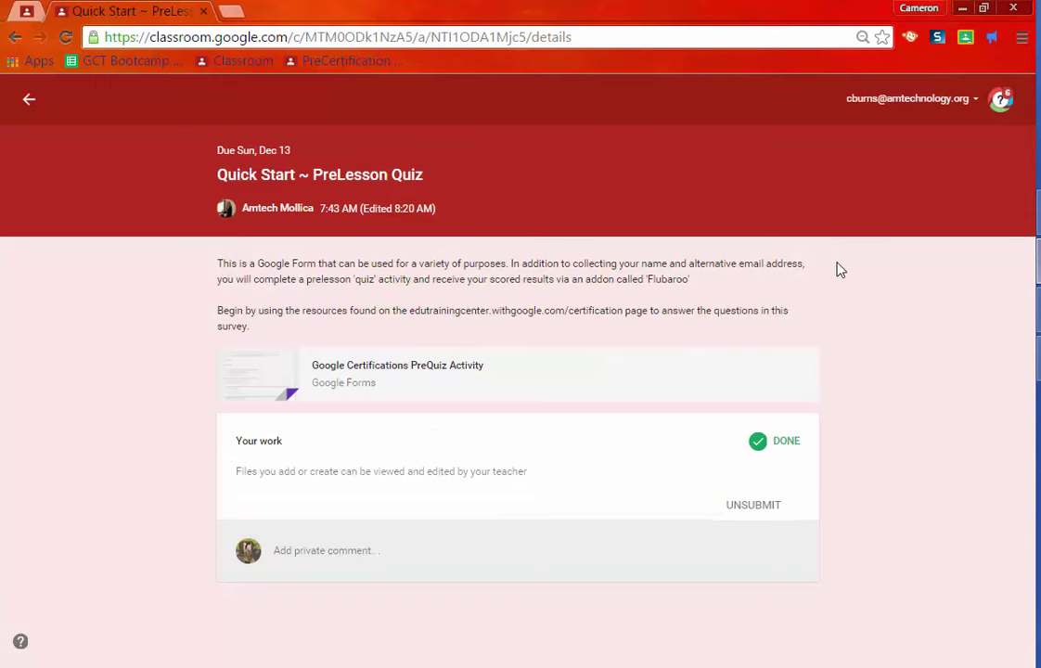
# - Go back to the PreCertification Bootcamp stream and close the student's Classroom window
pyautogui.click(29, 100)
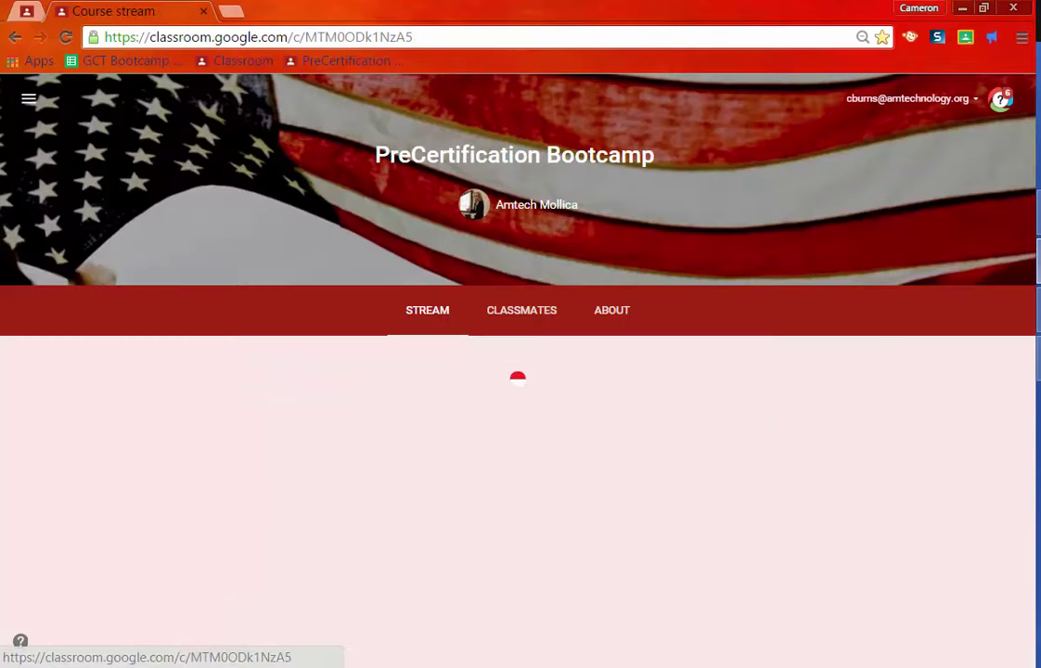
pyautogui.click(961, 9)
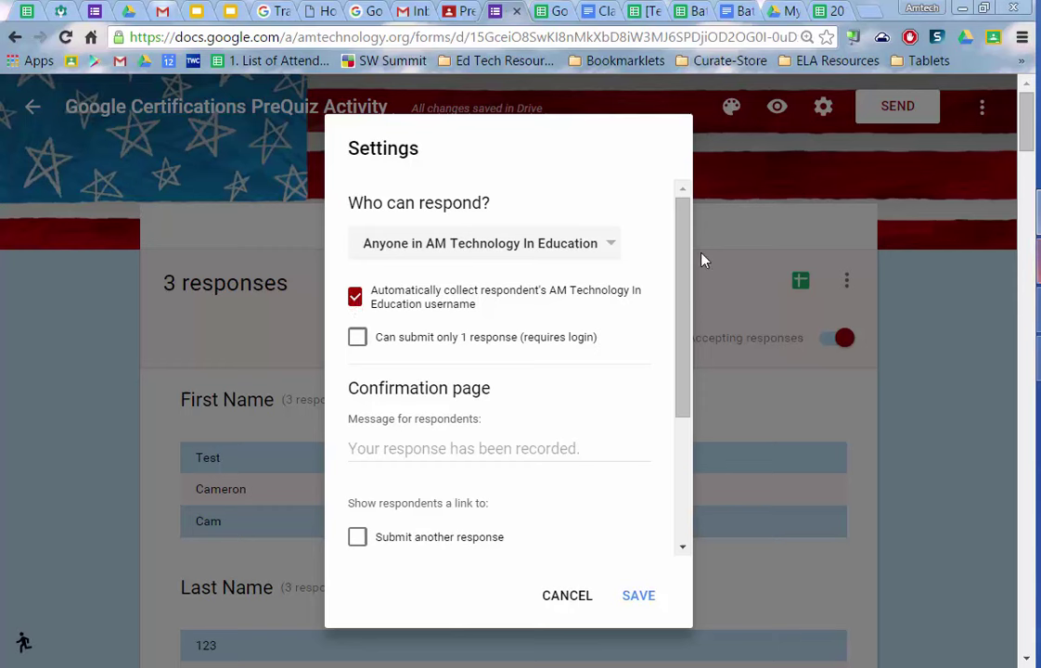
# - Save the form's response settings and keep Flubaroo sharing grades via email
pyautogui.click(641, 602)
pyautogui.click(541, 13)
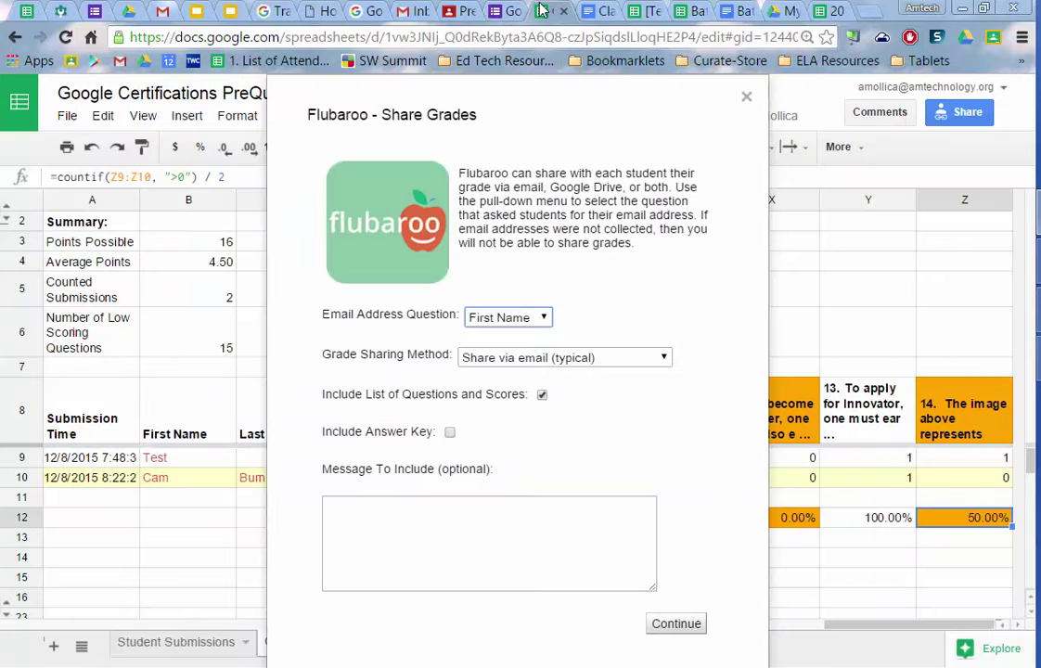
pyautogui.click(549, 359)
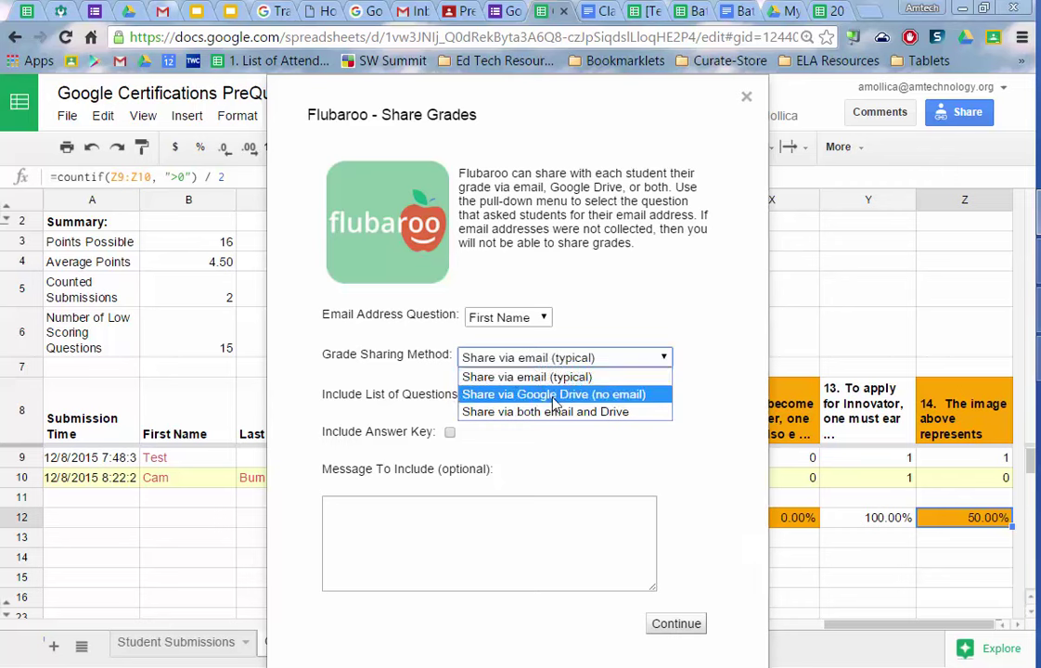
pyautogui.click(550, 378)
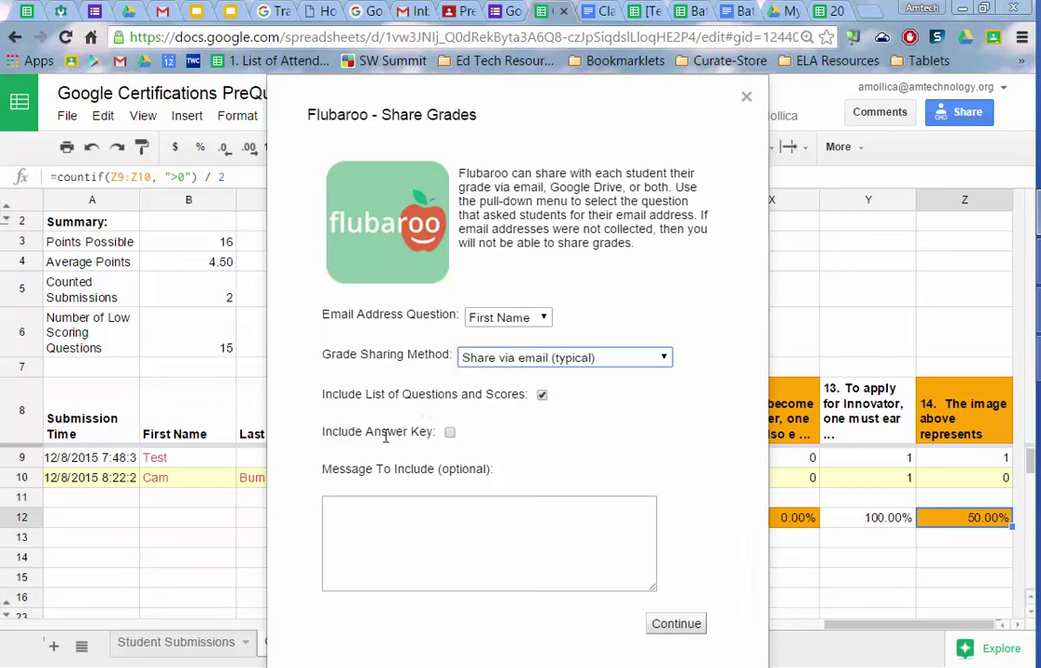
# - Include the answer key and add the message 'Thanks for taking this quiz!'
pyautogui.click(450, 433)
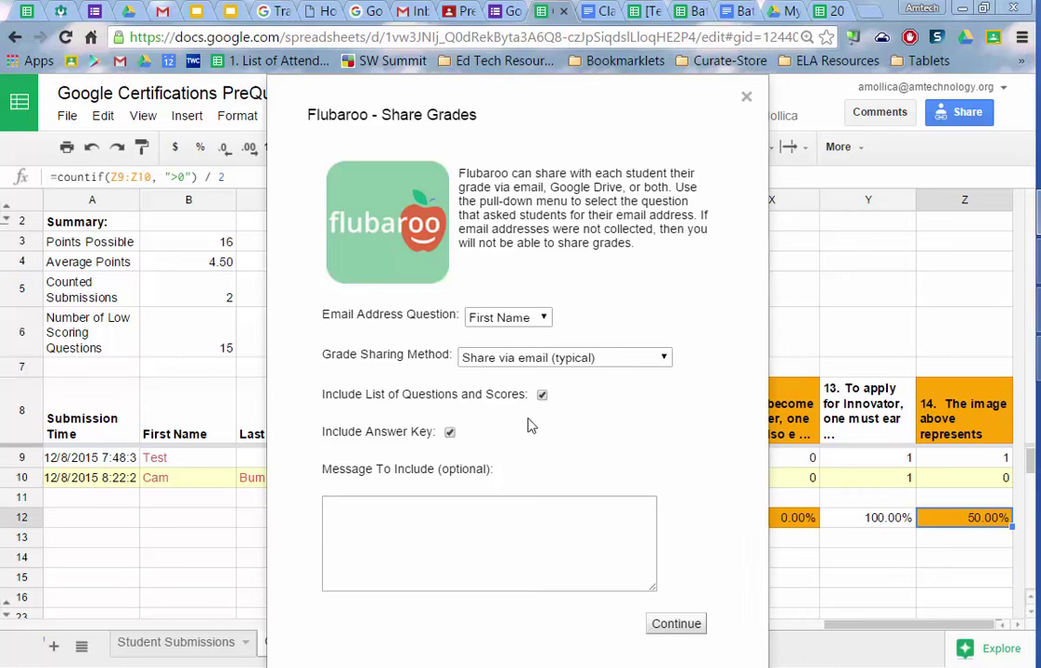
pyautogui.click(537, 542)
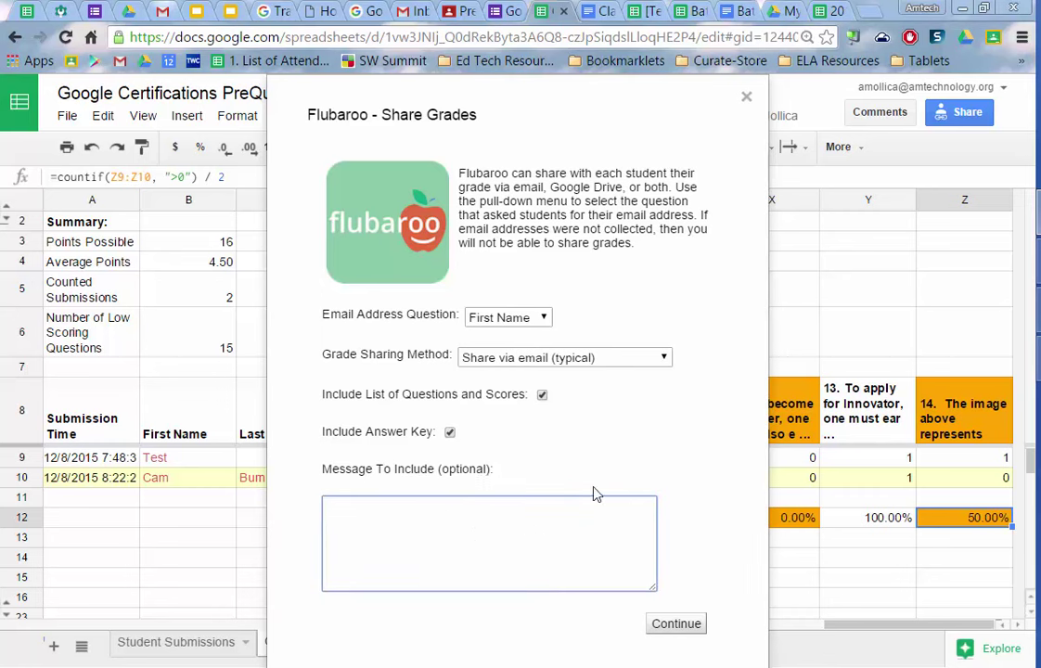
pyautogui.write('Thanks for taking this quiz')
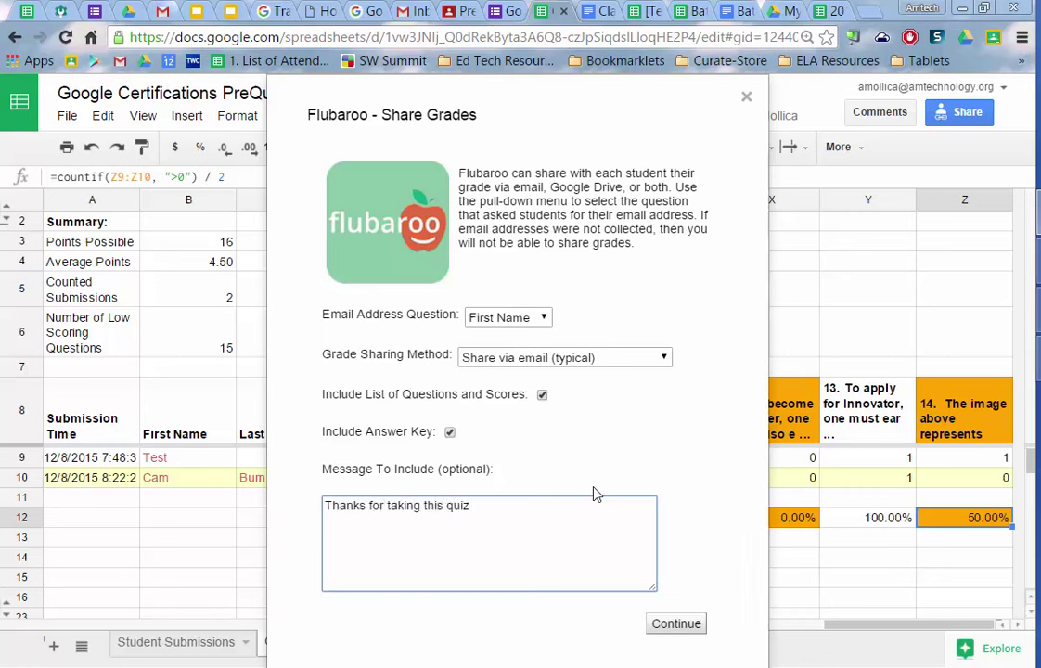
pyautogui.write('!')
# - Send the grades, dismiss the none-shared notice, then check row 4's Username email in T4
pyautogui.click(691, 624)
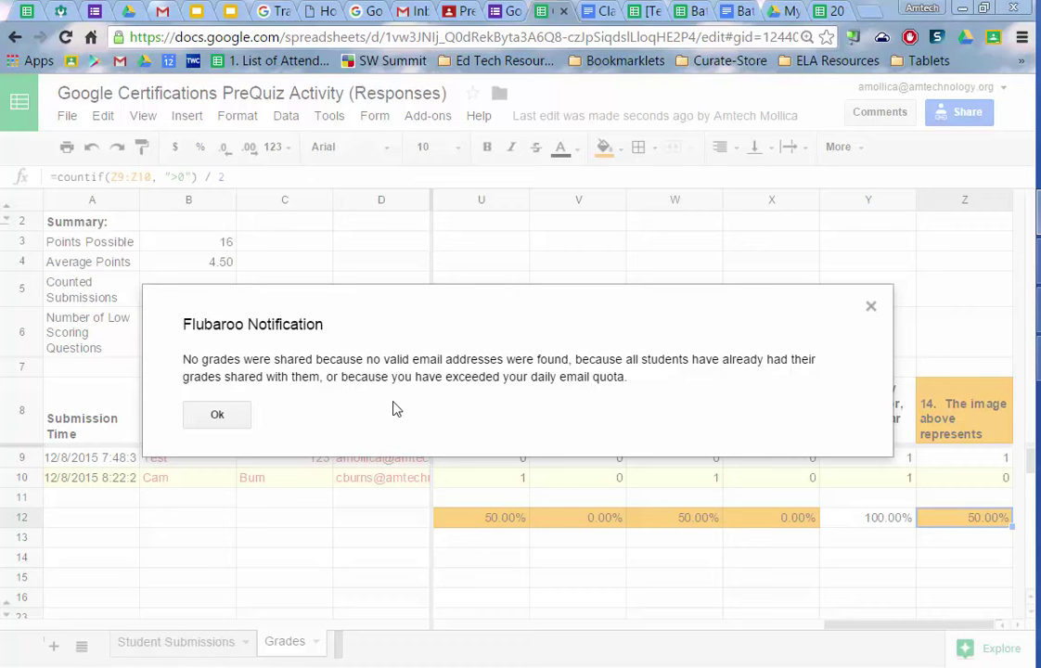
pyautogui.click(217, 414)
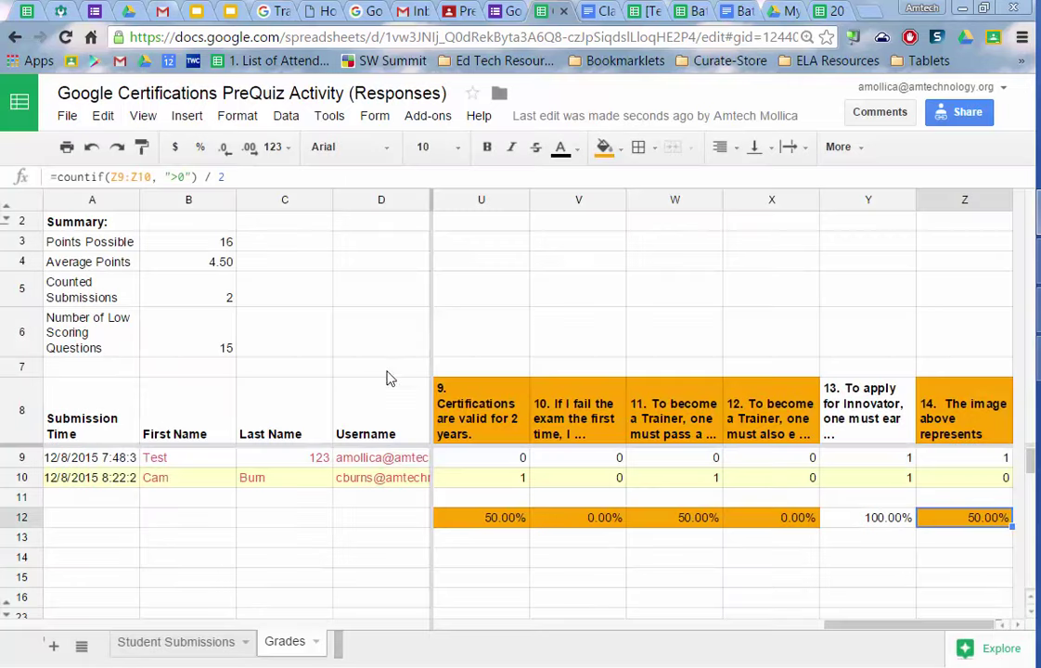
pyautogui.click(169, 644)
pyautogui.click(261, 290)
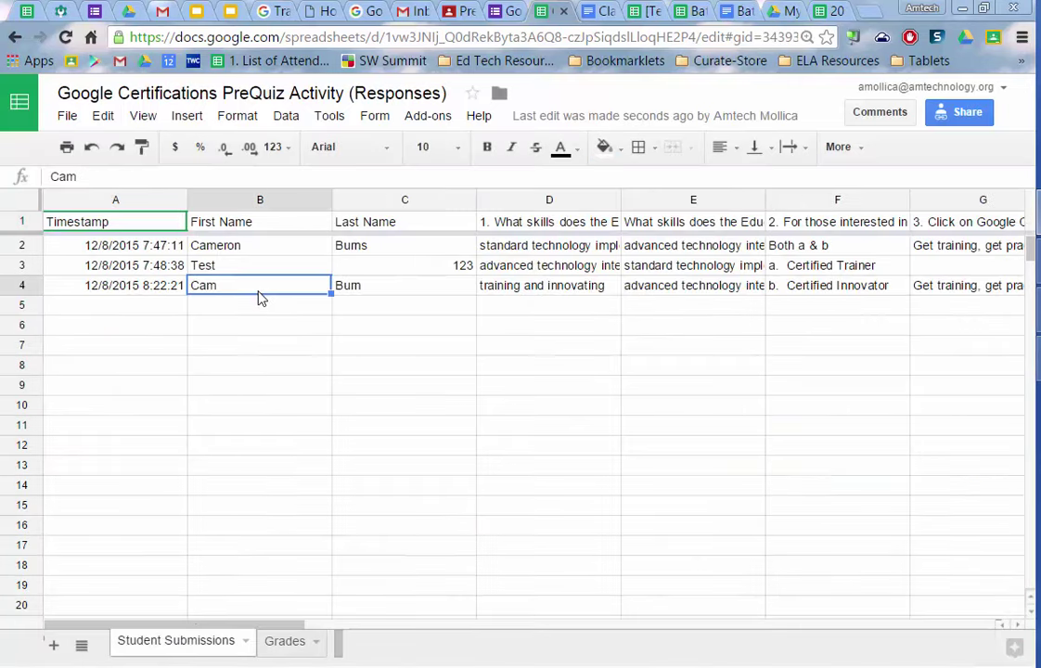
pyautogui.press('Tab')
pyautogui.press('Tab')
pyautogui.press('Tab')
pyautogui.press('Tab')
pyautogui.press('Tab')
pyautogui.press('Tab')
pyautogui.press('Tab')
pyautogui.press('Tab')
pyautogui.press('Tab')
pyautogui.press('Tab')
pyautogui.press('Tab')
pyautogui.press('Tab')
pyautogui.press('Tab')
pyautogui.press('Tab')
pyautogui.press('Tab')
pyautogui.press('Tab')
pyautogui.press('Tab')
pyautogui.press('Tab')
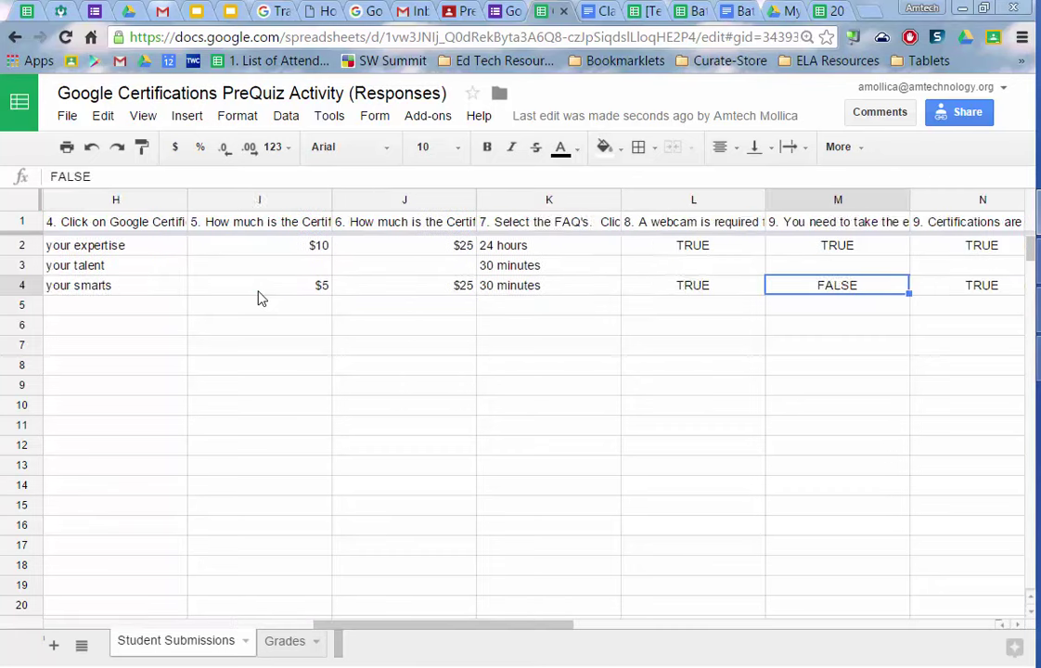
pyautogui.press('Tab')
pyautogui.press('Tab')
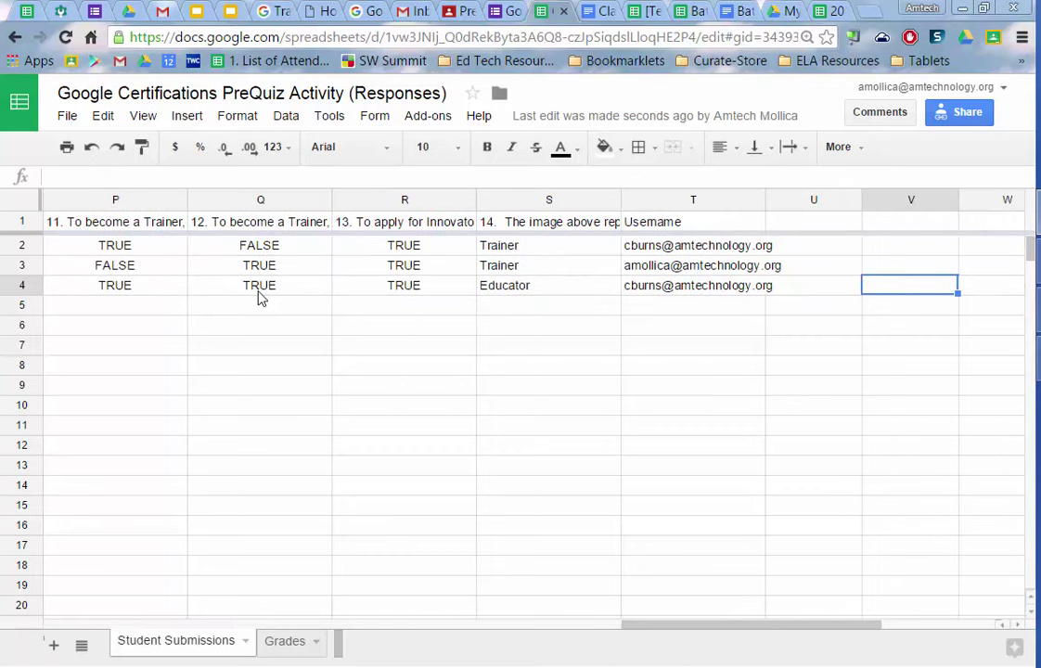
pyautogui.hotkey('shift', 'Tab')
pyautogui.hotkey('shift', 'Tab')
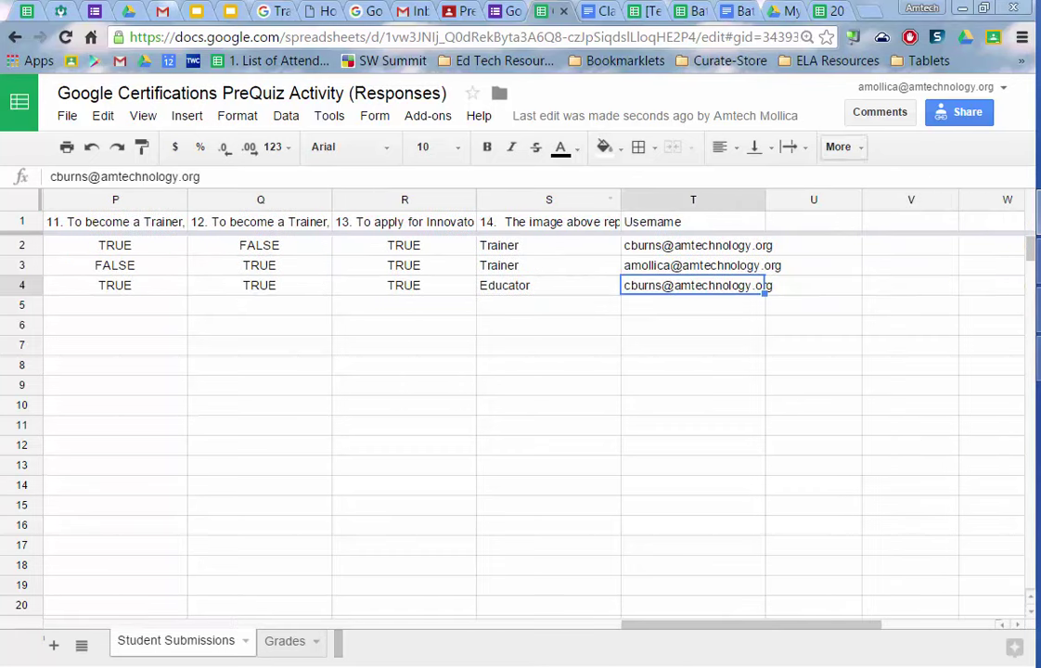
# - Switch to another student's Chrome profile and open Quick Start ~ PreLesson Quiz in PreCertification Bootcamp
pyautogui.click(915, 7)
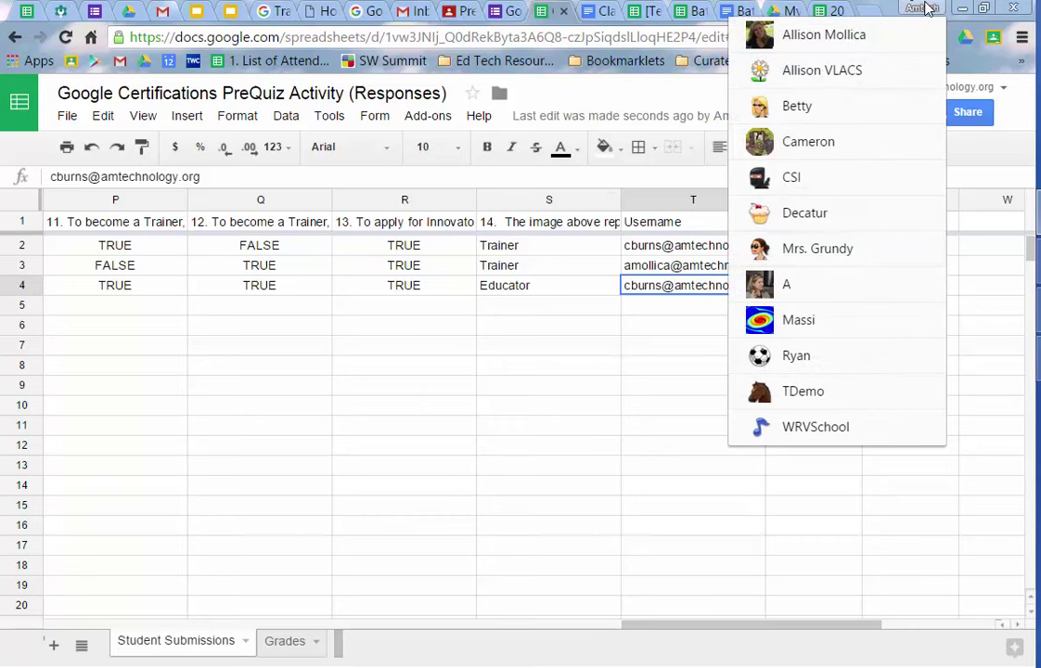
pyautogui.click(879, 113)
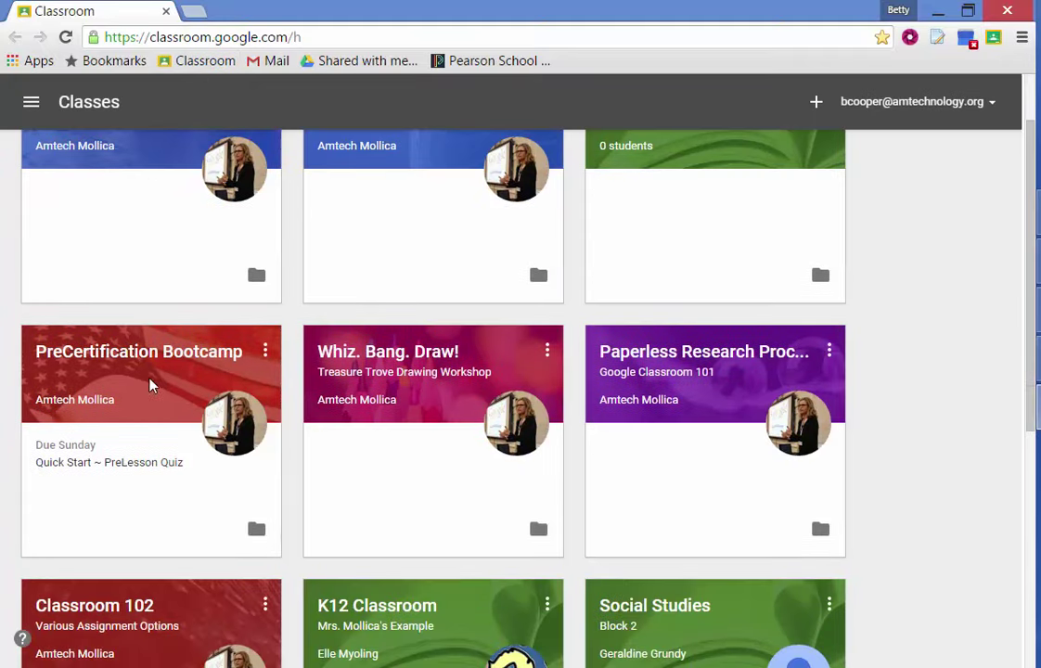
pyautogui.click(192, 336)
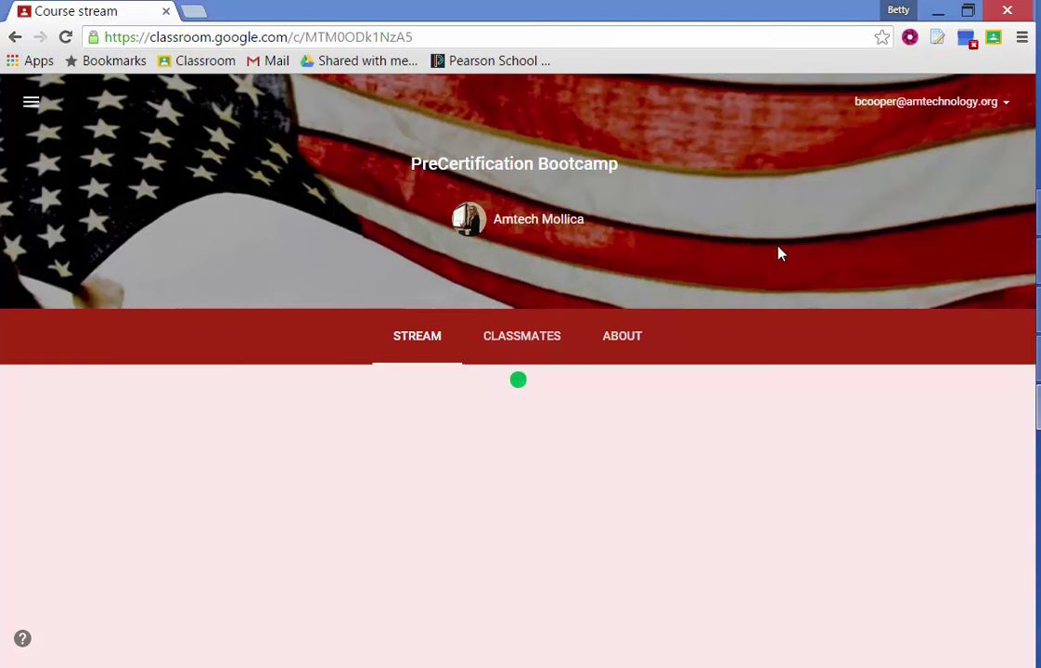
pyautogui.scroll(-3, 752, 339)
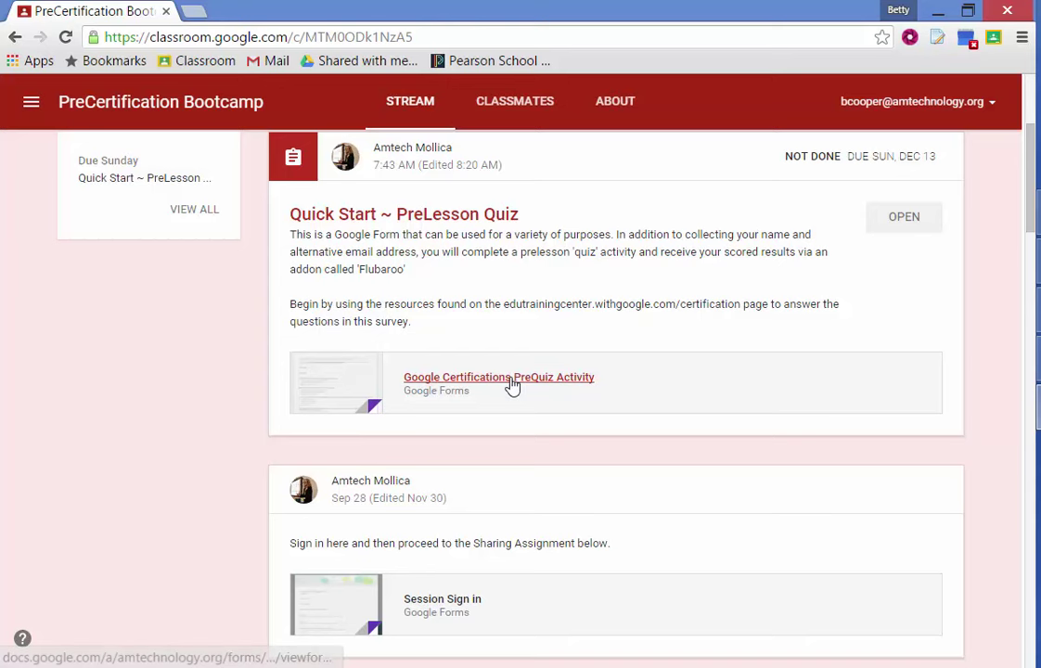
pyautogui.click(907, 219)
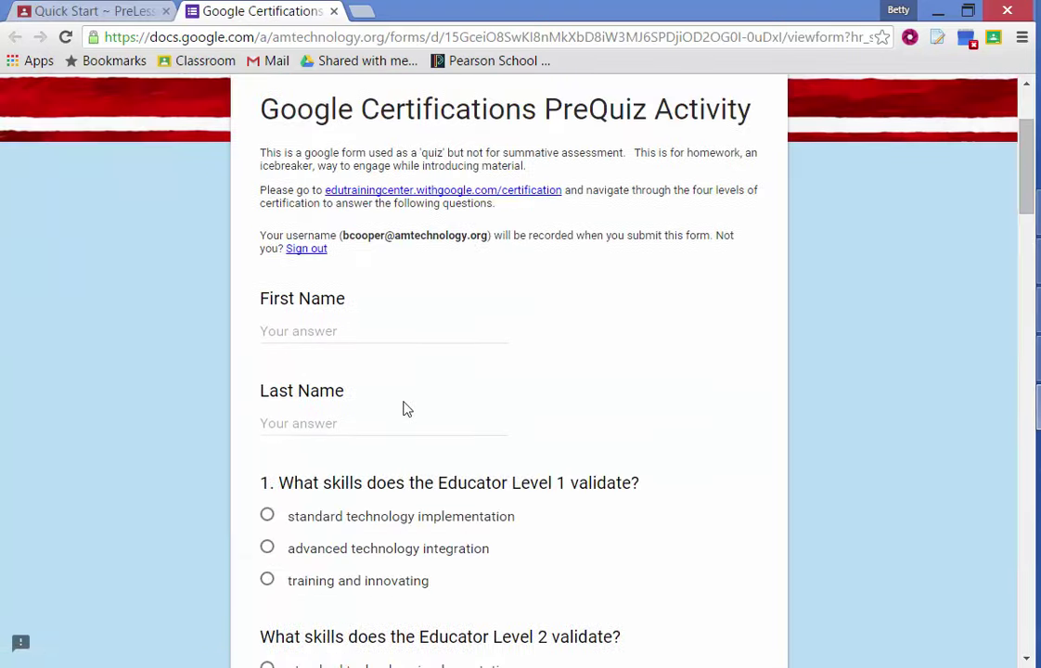
# - Enter the student's first name; answer Level 1 training and innovating, Level 2 advanced technology integration
pyautogui.click(330, 306)
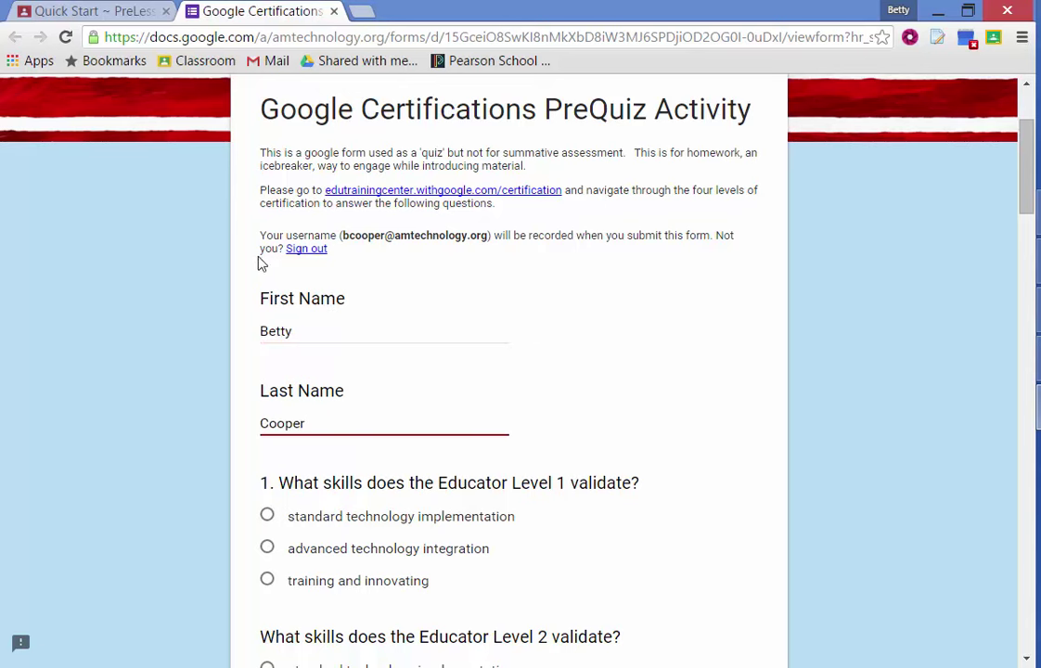
pyautogui.scroll(-3, 371, 347)
pyautogui.click(372, 325)
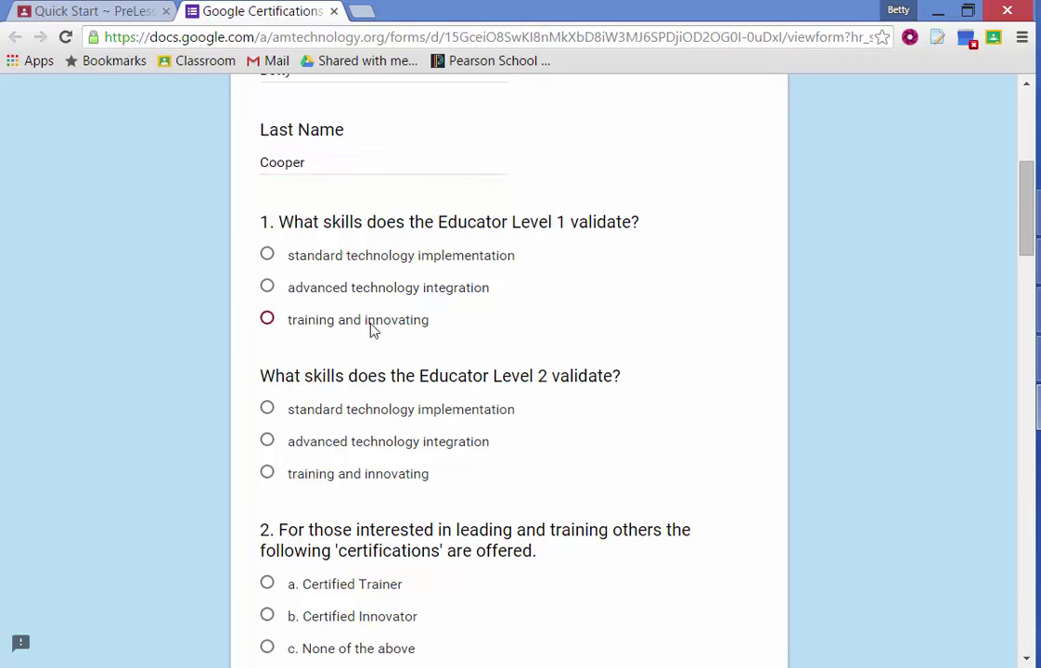
pyautogui.click(344, 442)
# - Answer questions 2–5: Certified Innovator; Get training, get practice, get certified; your smarts; $5
pyautogui.scroll(-2, 351, 441)
pyautogui.scroll(-1, 325, 362)
pyautogui.click(331, 362)
pyautogui.scroll(-2, 332, 365)
pyautogui.click(341, 362)
pyautogui.scroll(-2, 345, 376)
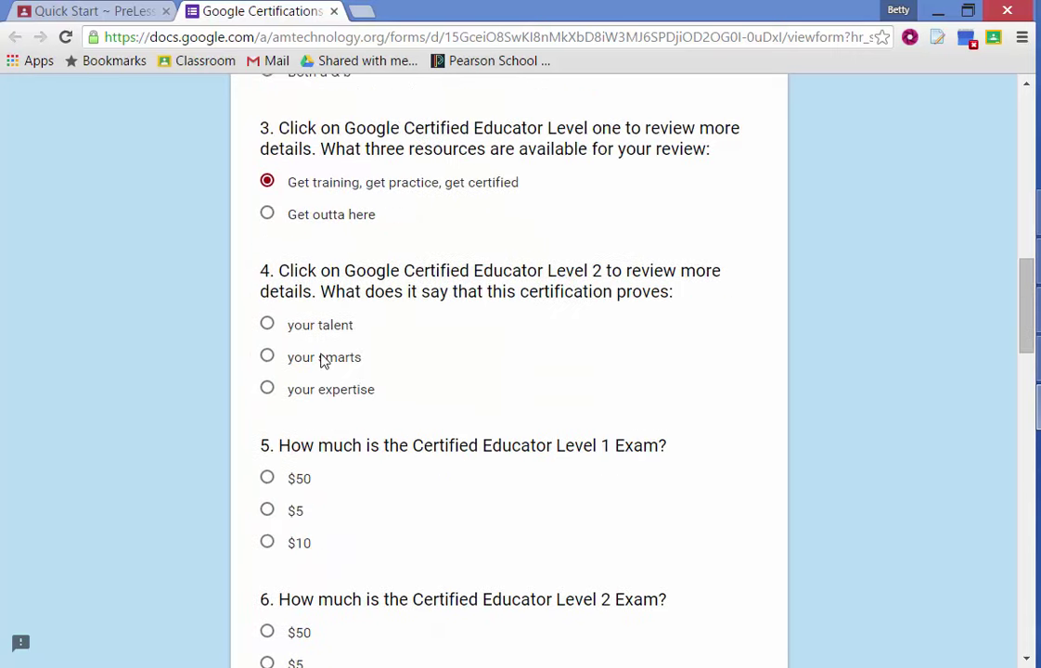
pyautogui.click(325, 362)
pyautogui.scroll(-2, 316, 353)
pyautogui.click(306, 341)
# - Answer $5 for question 6, You can take the exam right away, then True, False, True
pyautogui.scroll(-2, 312, 371)
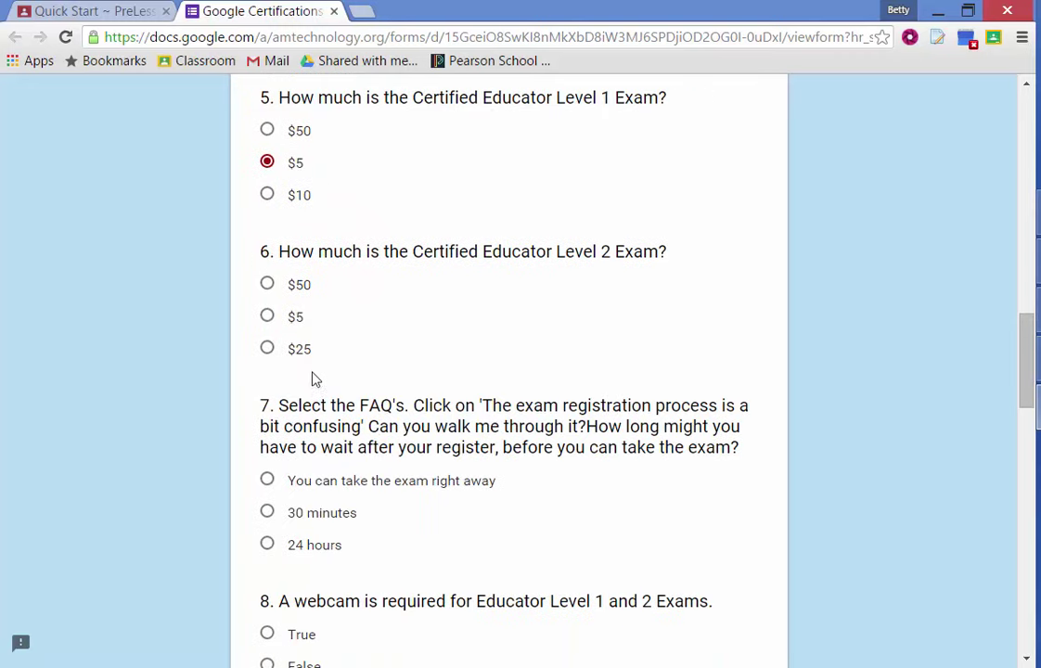
pyautogui.click(295, 313)
pyautogui.scroll(-1, 305, 375)
pyautogui.click(306, 396)
pyautogui.scroll(-2, 362, 385)
pyautogui.click(314, 381)
pyautogui.scroll(-2, 325, 371)
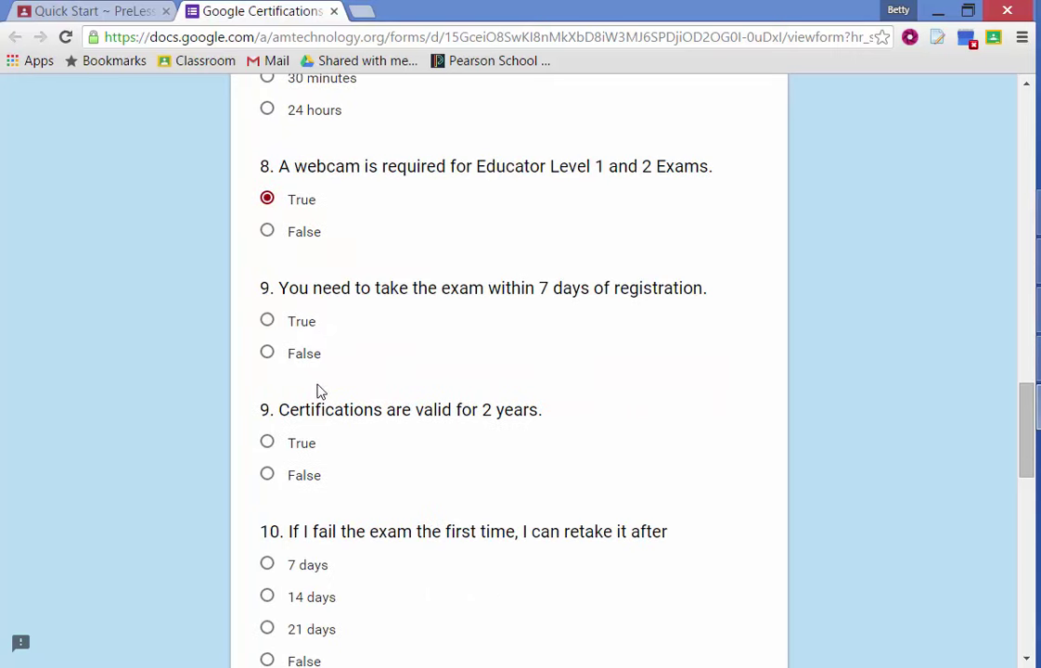
pyautogui.click(304, 358)
pyautogui.scroll(-2, 364, 368)
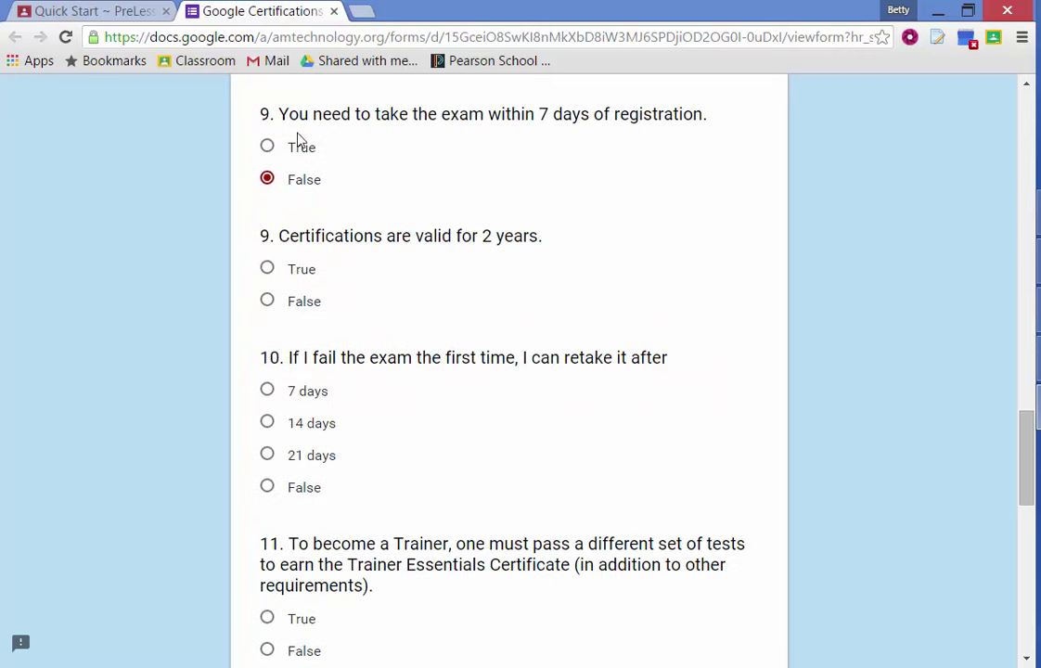
pyautogui.click(306, 270)
# - Choose Trainer for question 14 and submit the quiz
pyautogui.scroll(-1, 323, 306)
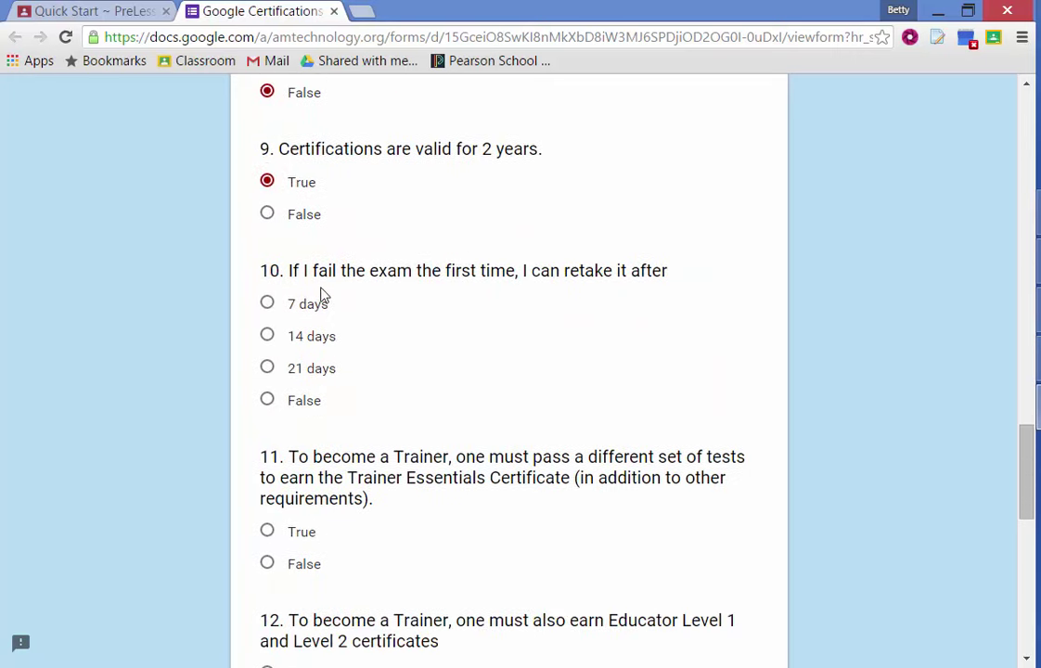
pyautogui.scroll(-7, 371, 331)
pyautogui.scroll(-1, 352, 352)
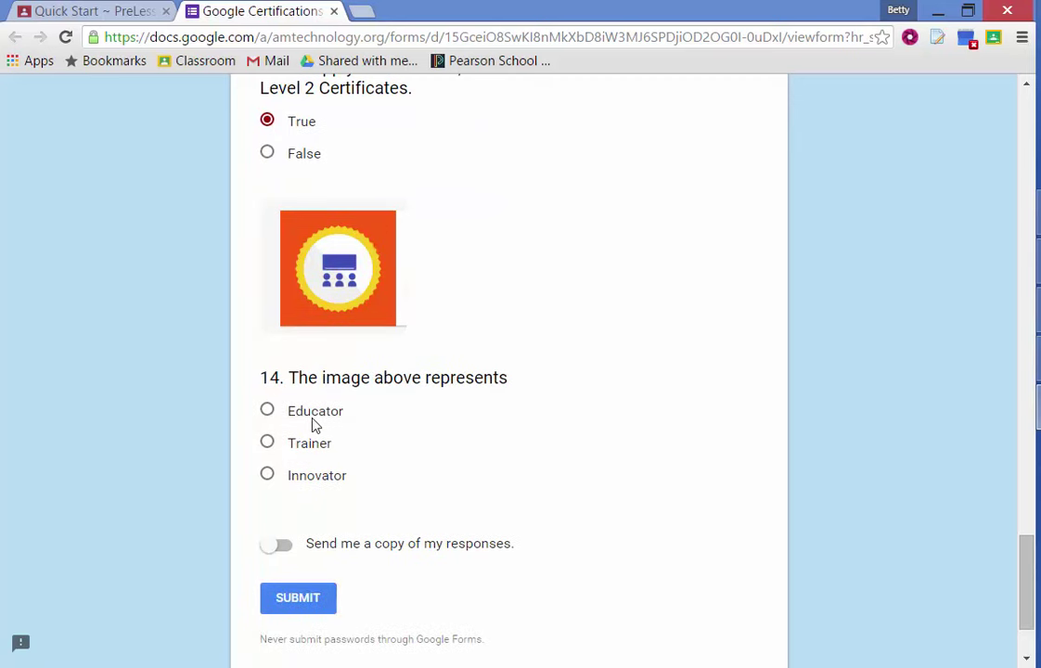
pyautogui.click(312, 446)
pyautogui.scroll(-2, 372, 383)
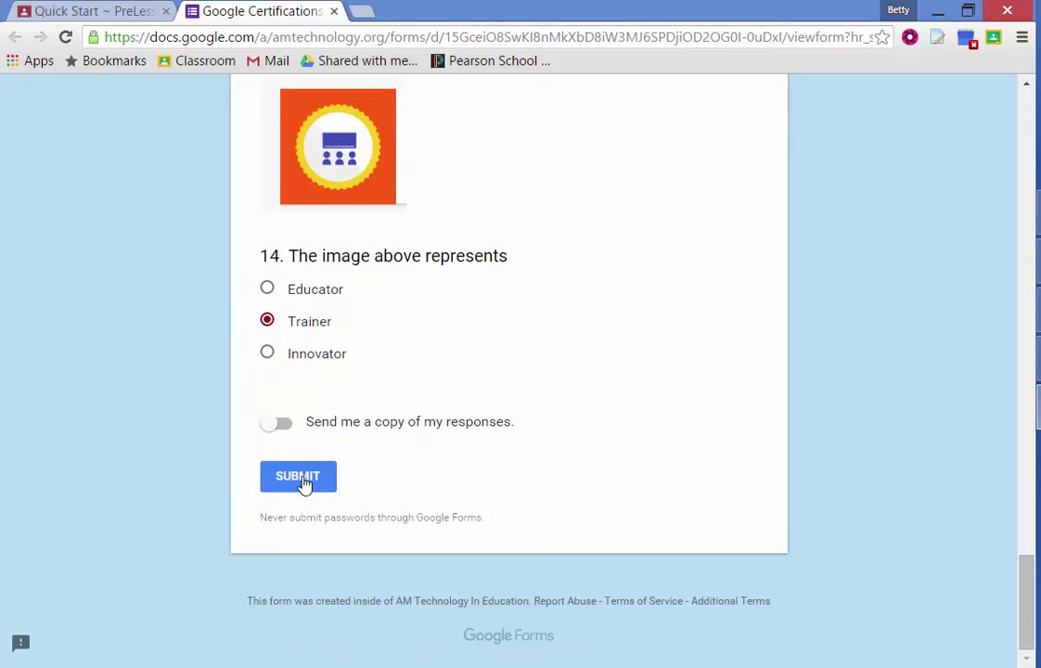
pyautogui.click(304, 482)
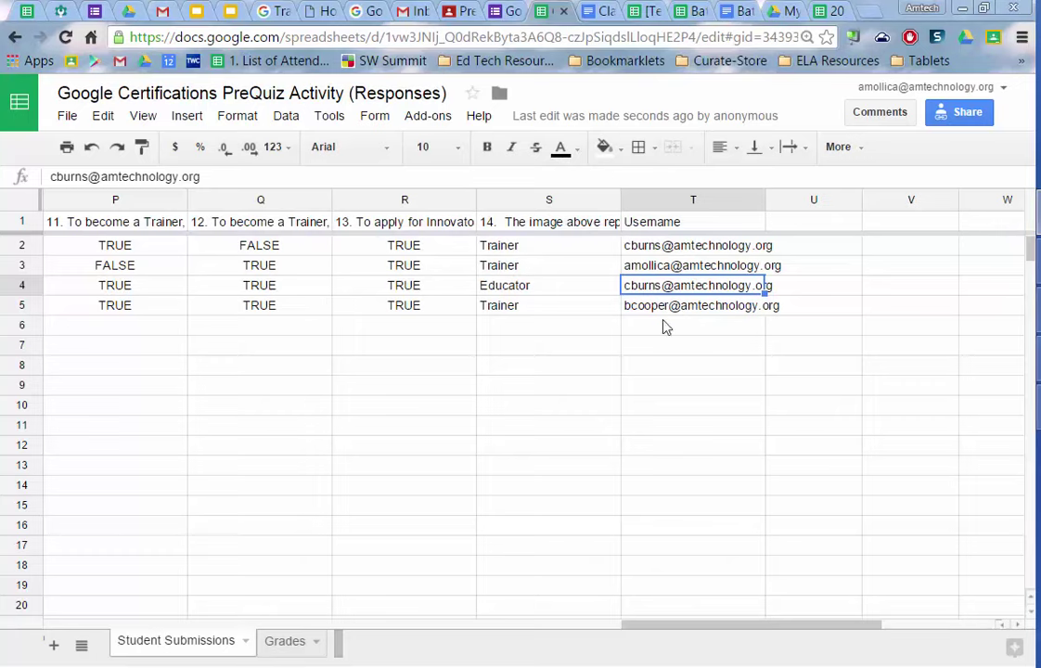
# - Check the newest submission's username in T5, then open and close Flubaroo's Share Grades without sharing
pyautogui.click(705, 305)
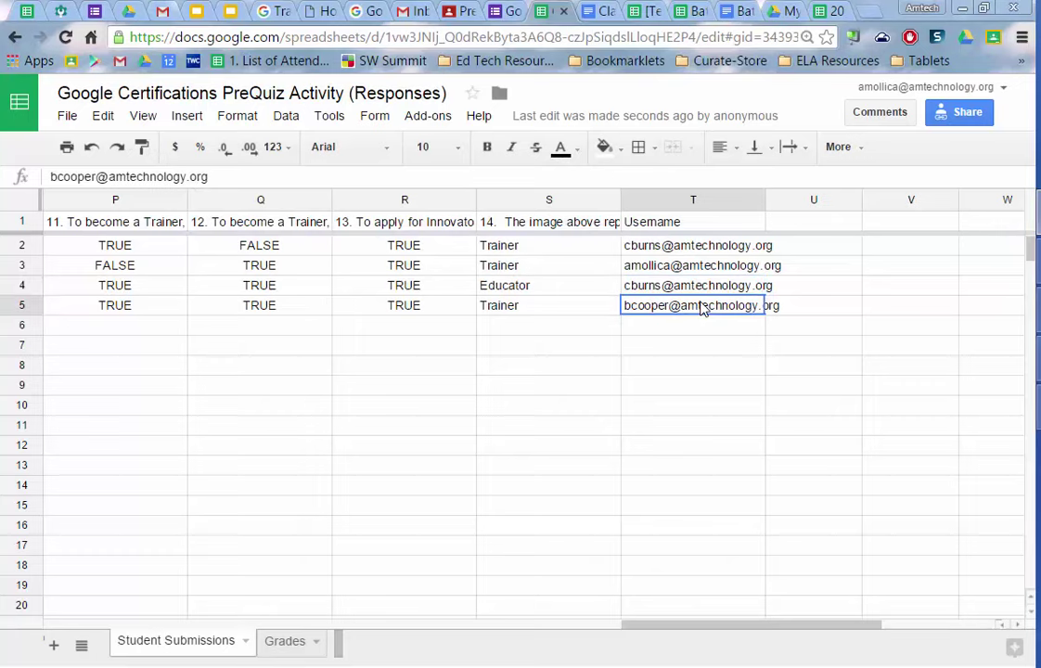
pyautogui.click(380, 120)
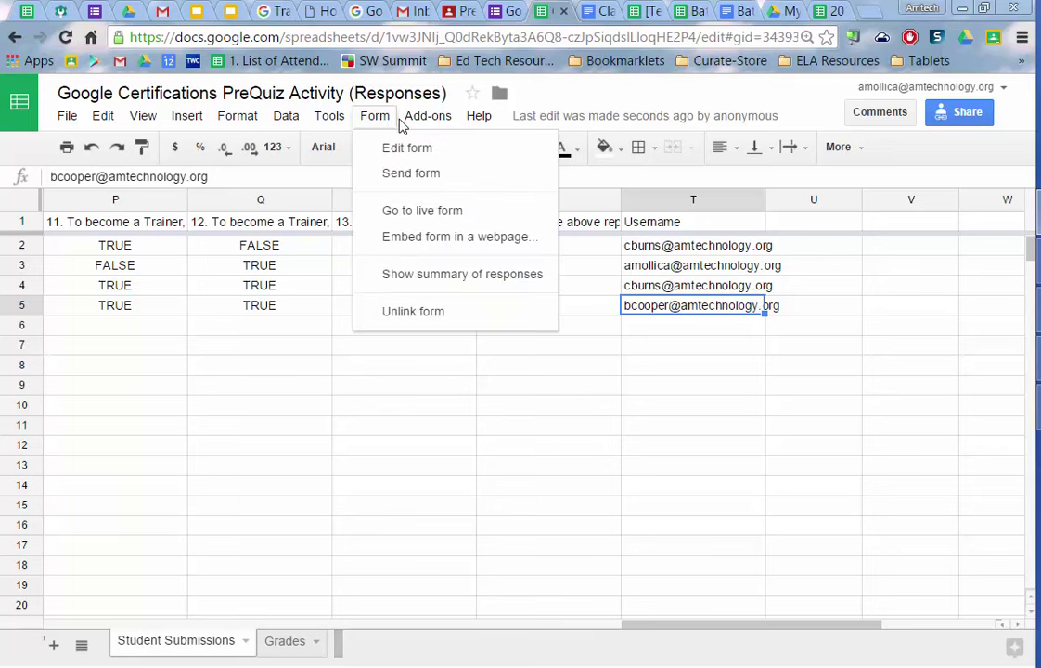
pyautogui.moveTo(428, 116)
pyautogui.moveTo(454, 232)
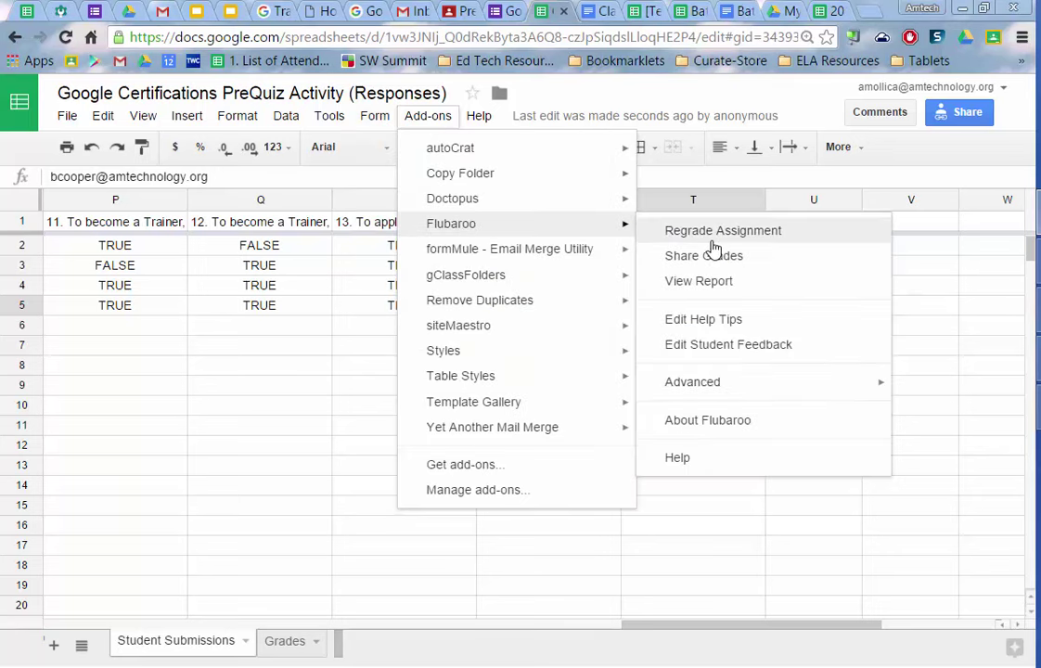
pyautogui.click(715, 255)
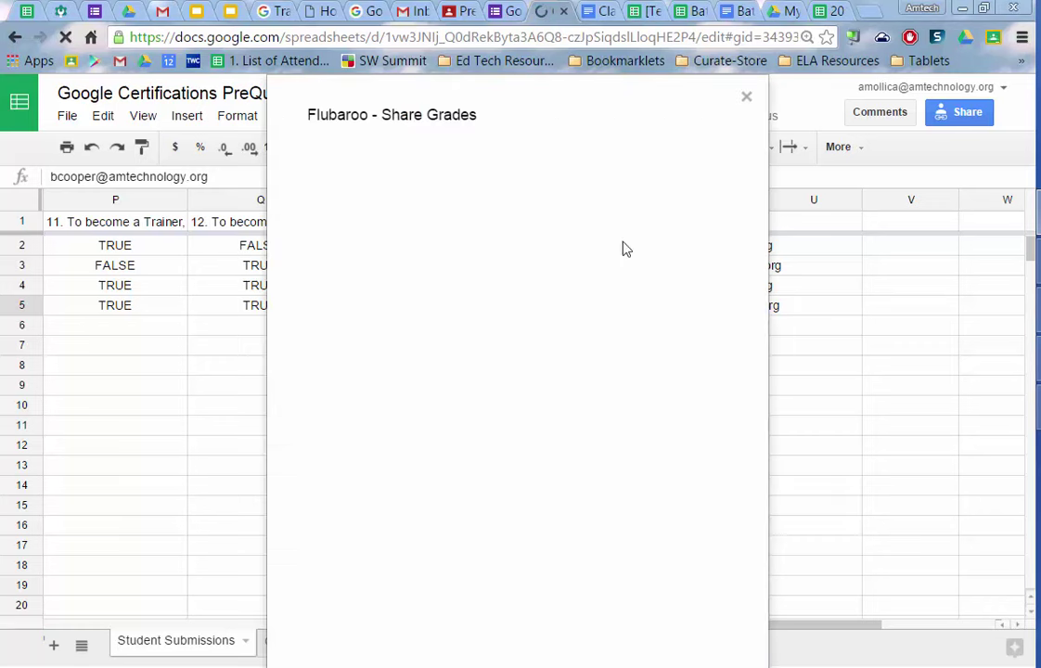
pyautogui.click(747, 98)
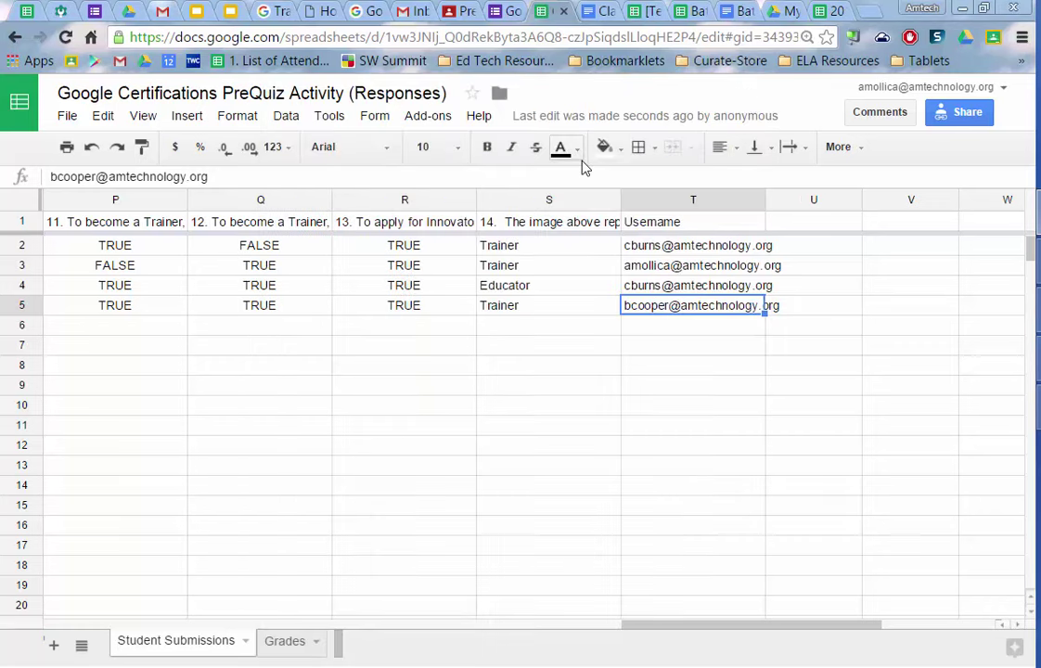
# - Start Flubaroo's Regrade Assignment from the Add-ons menu
pyautogui.click(412, 118)
pyautogui.moveTo(467, 227)
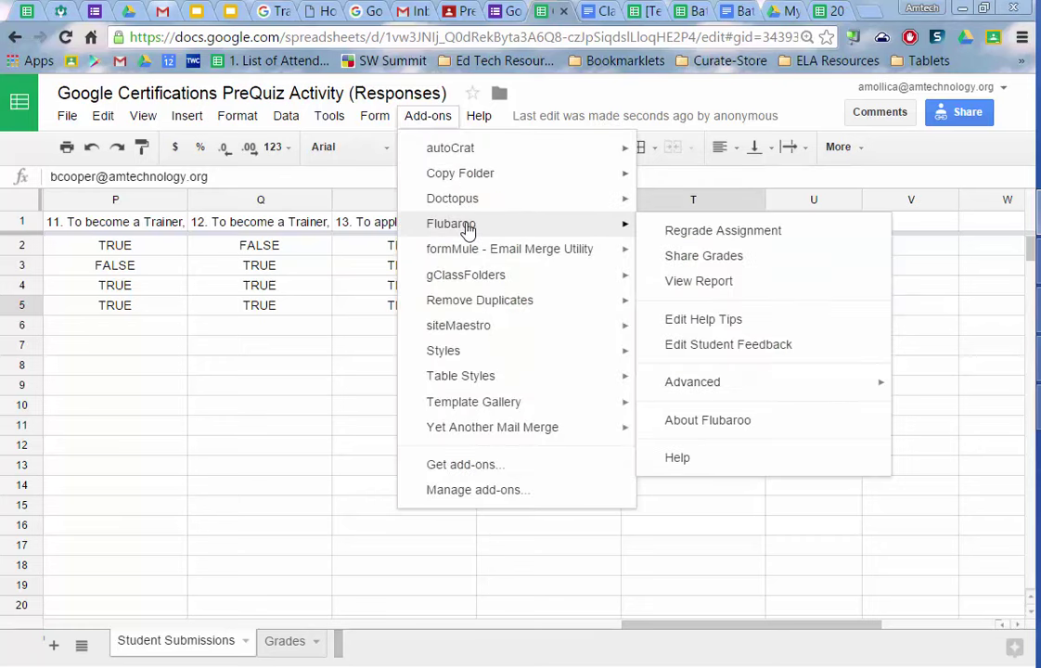
pyautogui.click(722, 231)
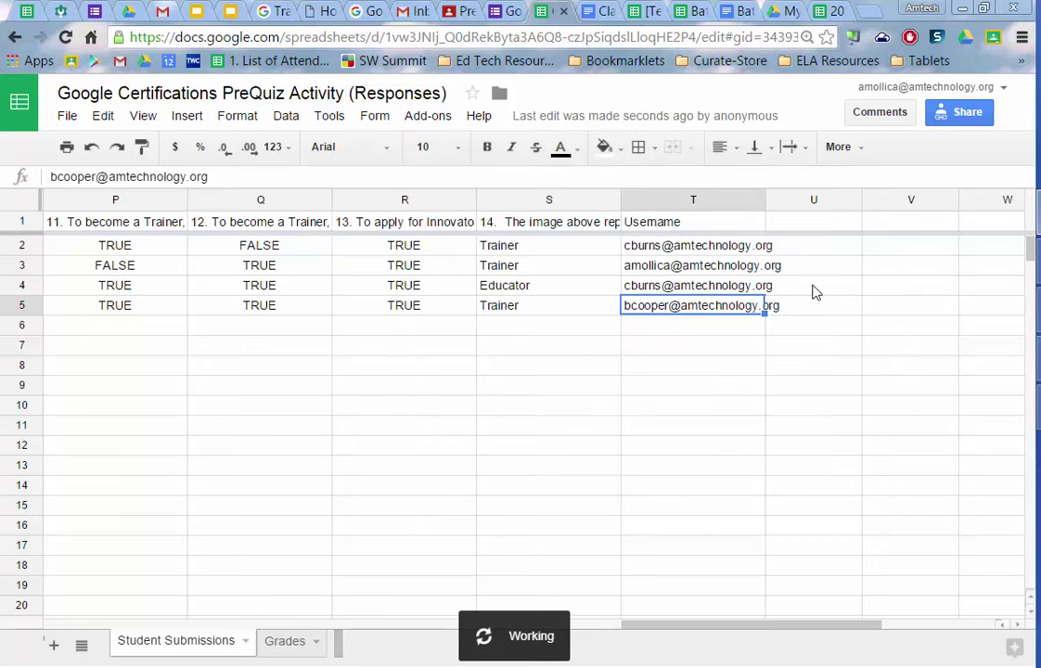
# - Confirm the regrade, accept the per-question grading options, and grade against the first submission as answer key
pyautogui.click(348, 404)
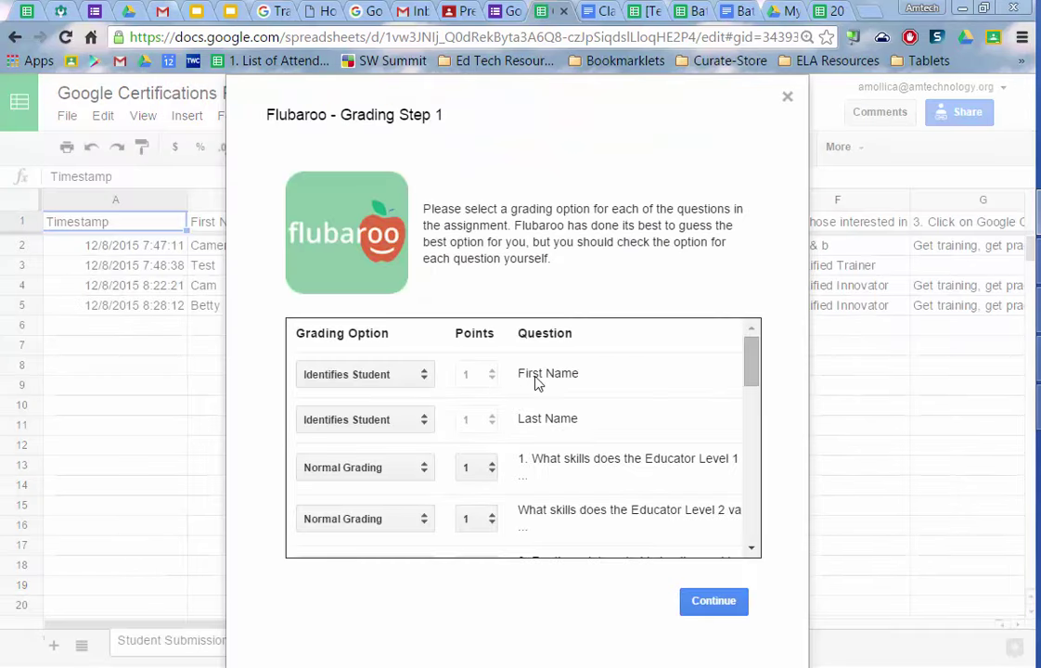
pyautogui.scroll(-10, 669, 461)
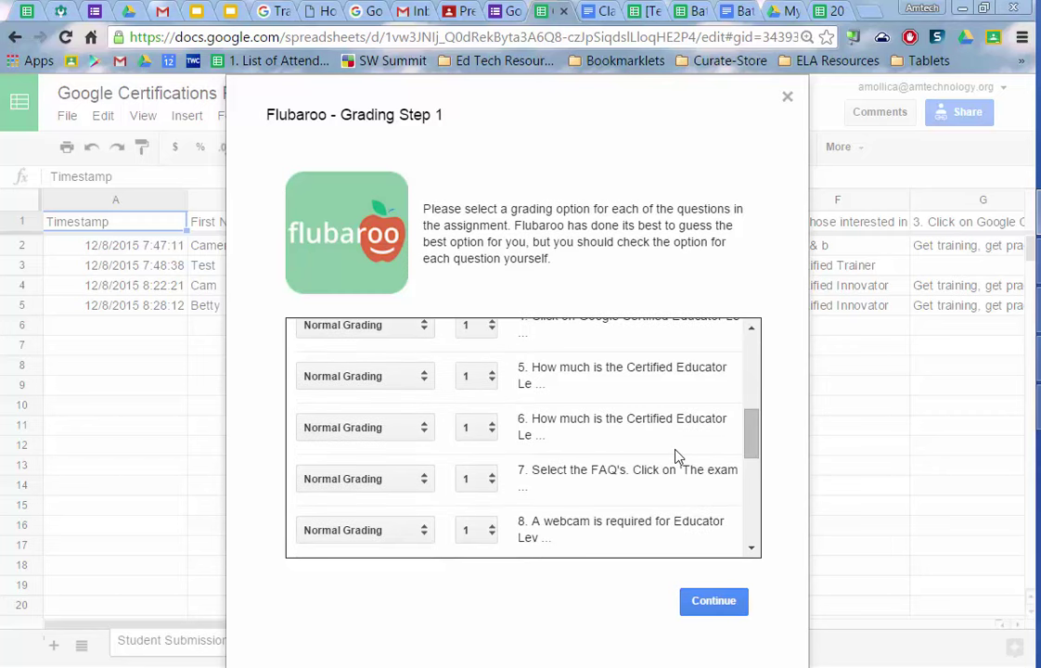
pyautogui.click(732, 613)
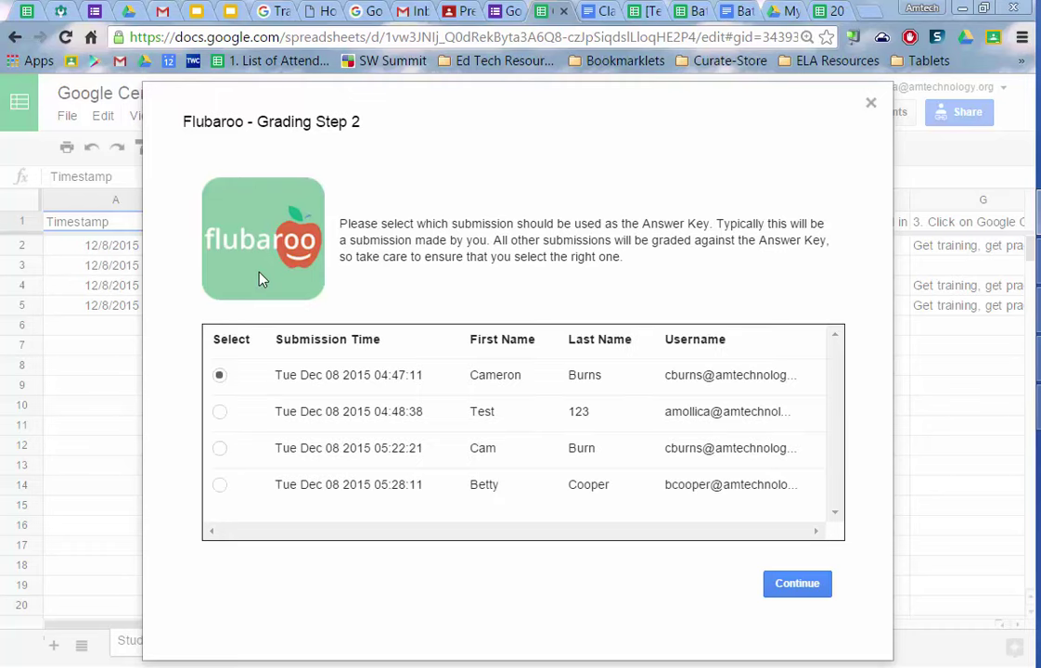
pyautogui.click(800, 585)
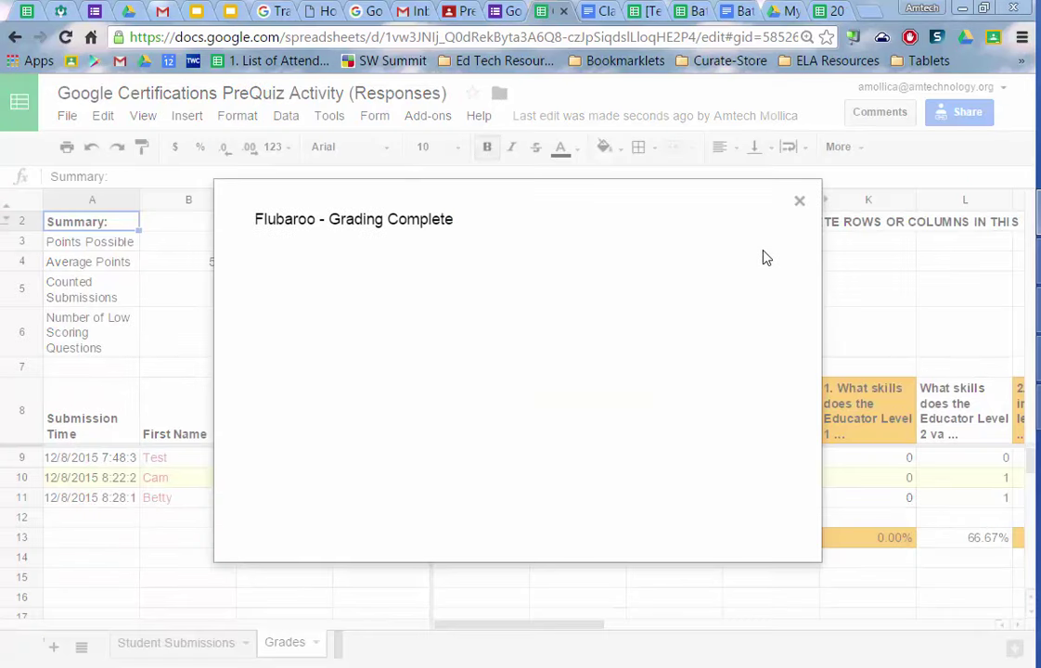
# - Share grades through Flubaroo by email, using the Username question as the email address
pyautogui.click(800, 203)
pyautogui.click(426, 117)
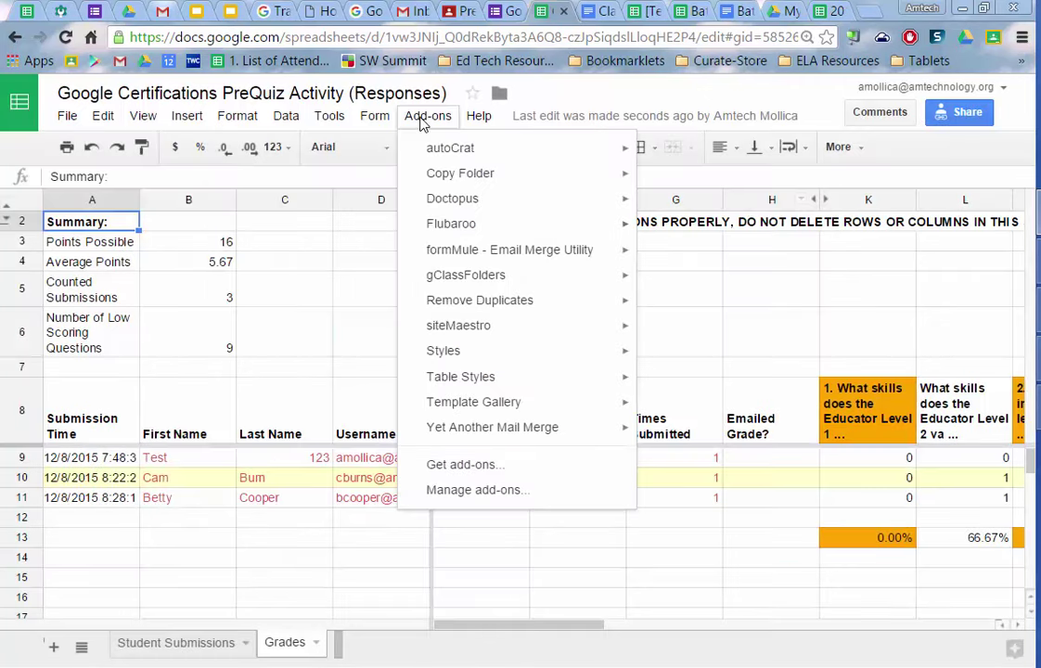
pyautogui.moveTo(511, 226)
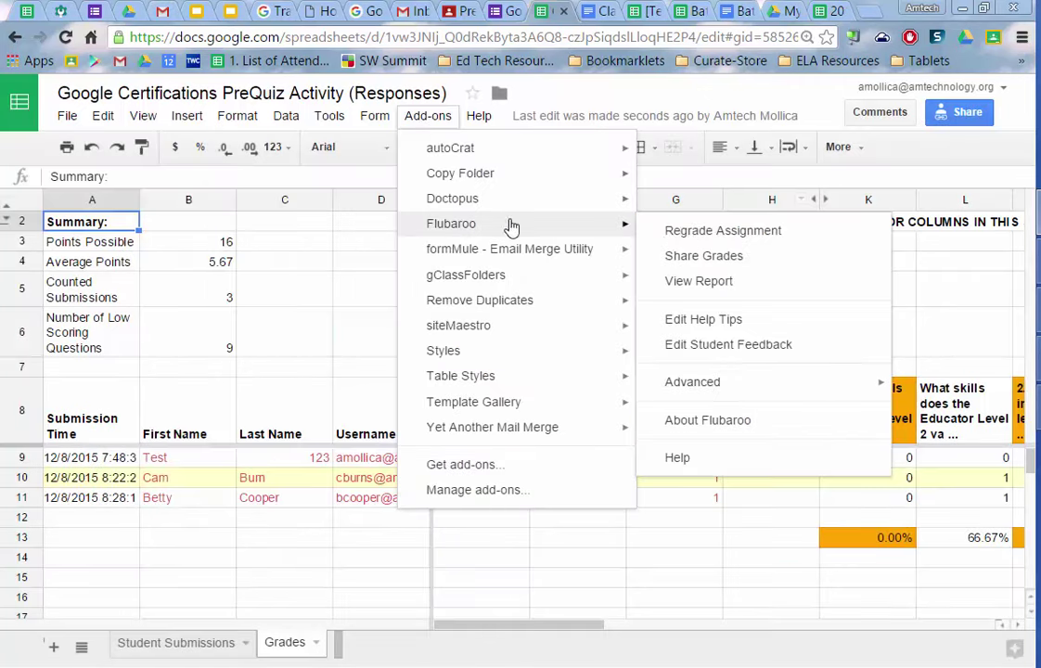
pyautogui.click(727, 267)
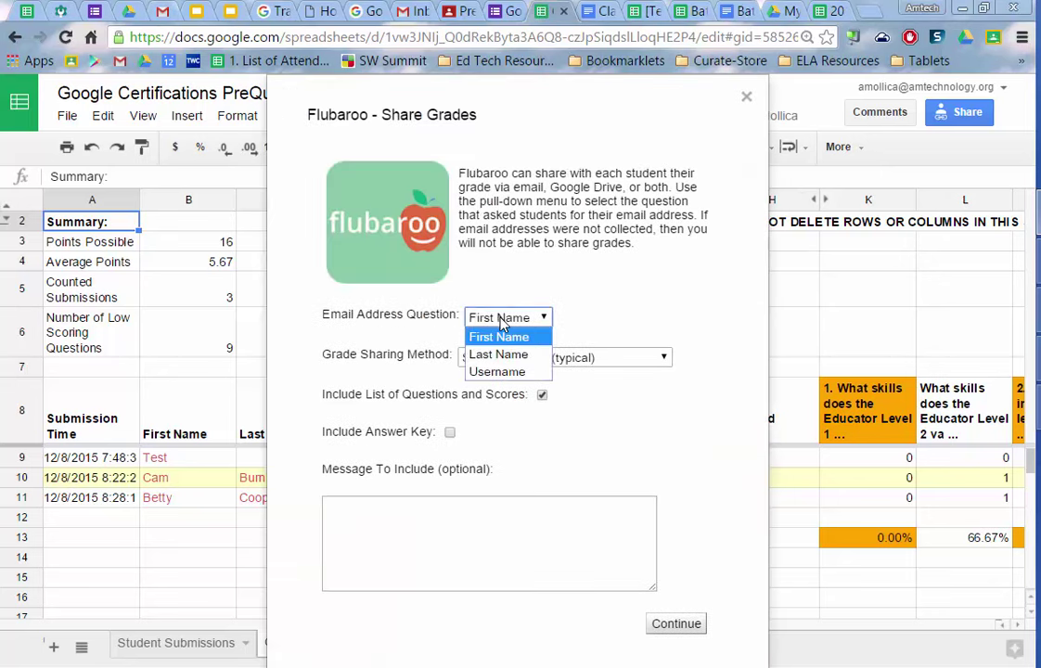
pyautogui.click(498, 372)
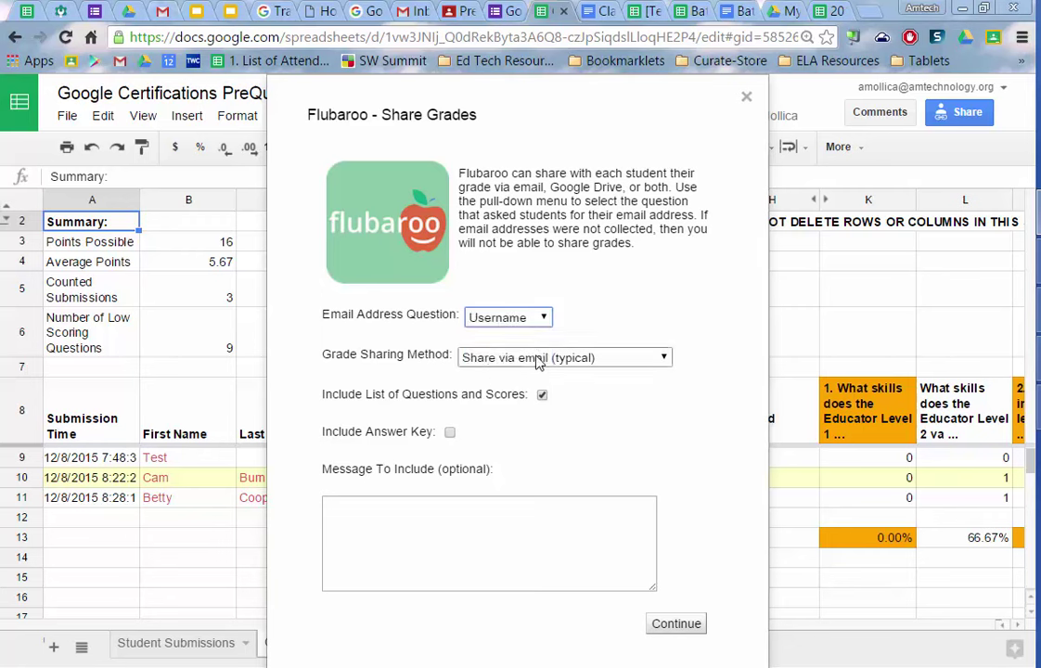
pyautogui.click(448, 433)
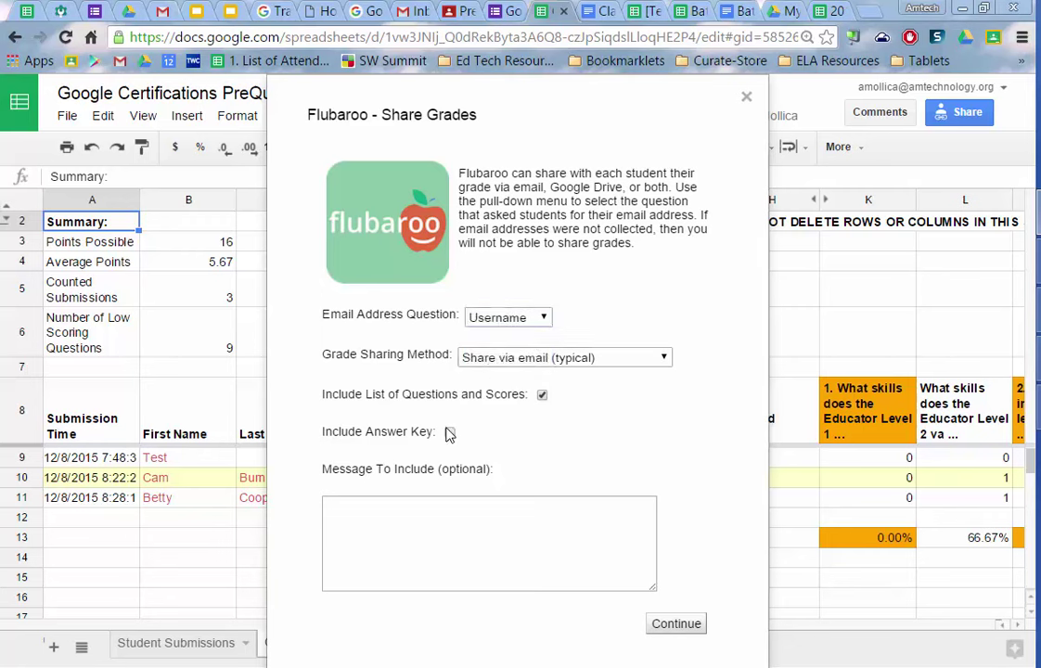
pyautogui.click(680, 626)
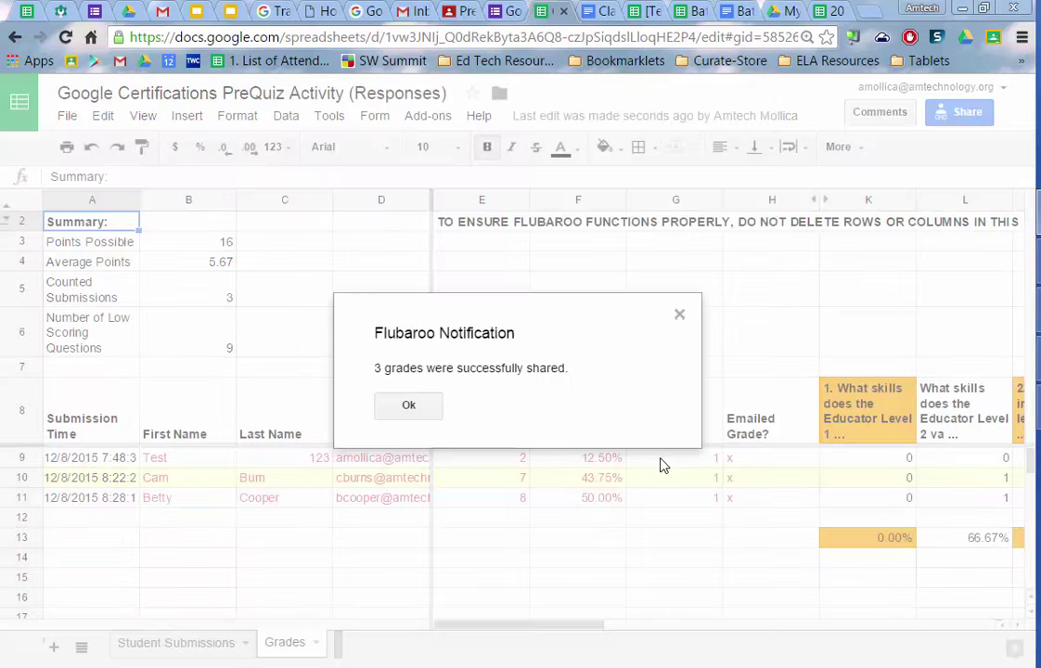
pyautogui.click(409, 409)
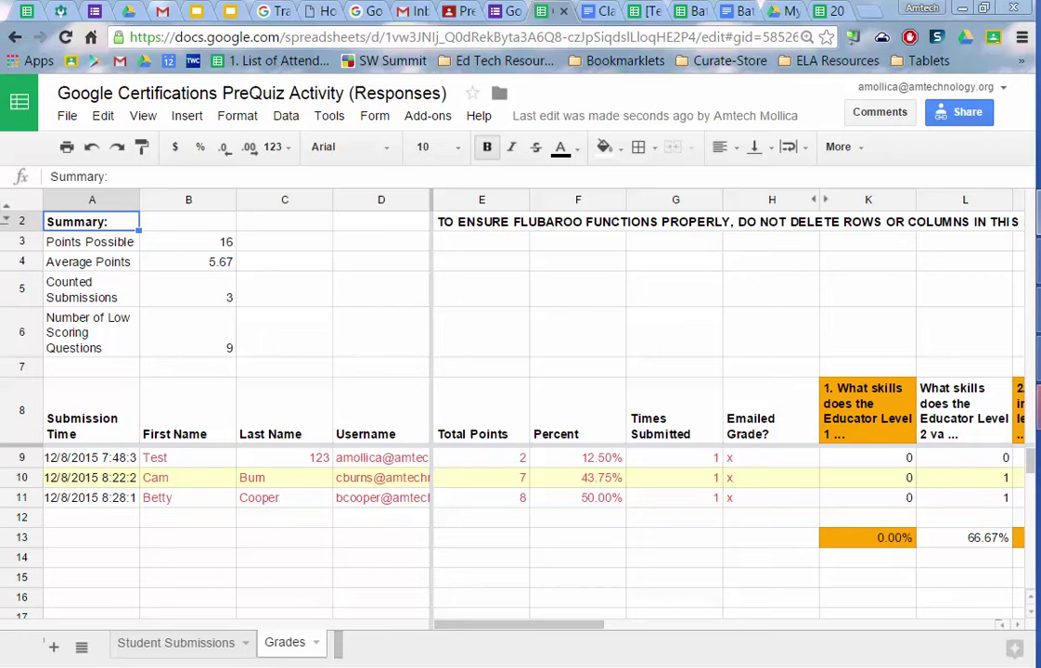
# - In the student's browser window, go to mail.google.com and show the Updates category
pyautogui.hotkey('alt', 'Tab')
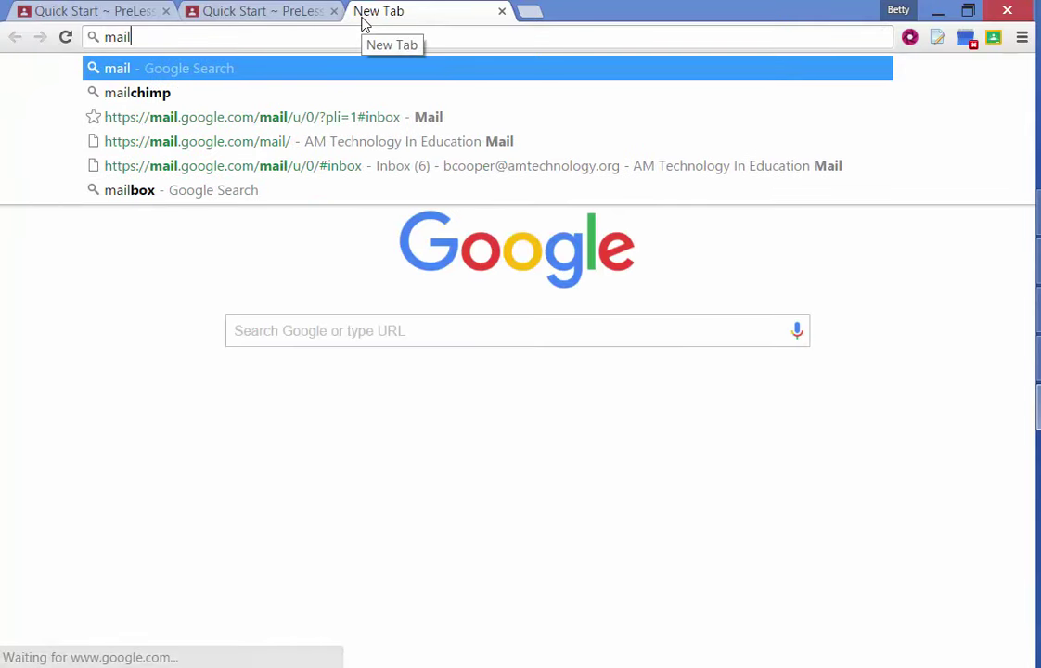
pyautogui.write('google.co')
pyautogui.press('Return')
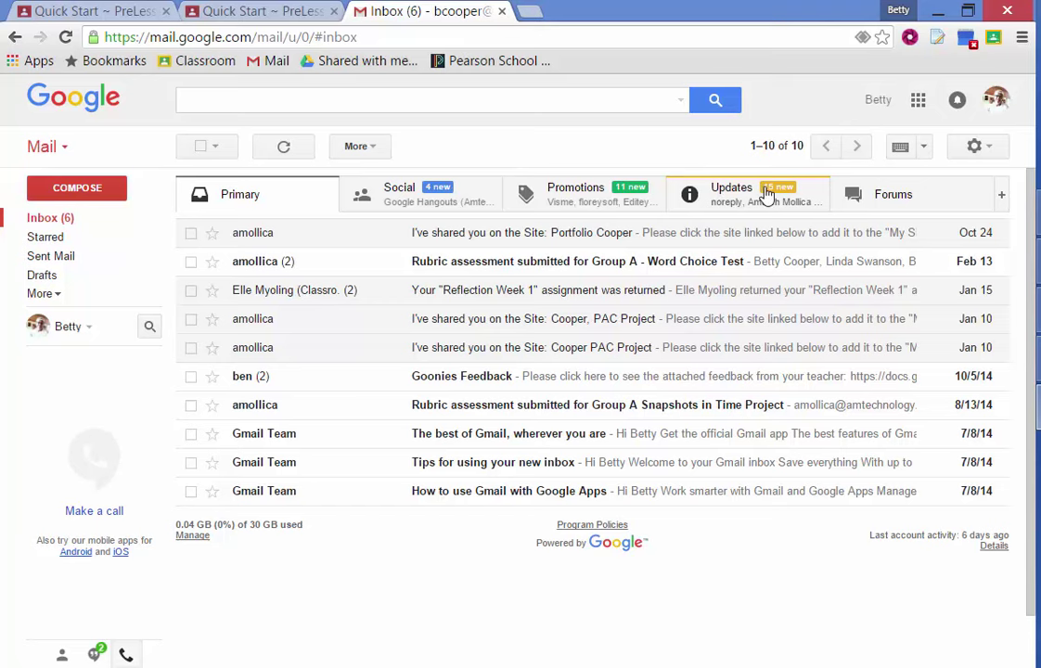
pyautogui.click(766, 195)
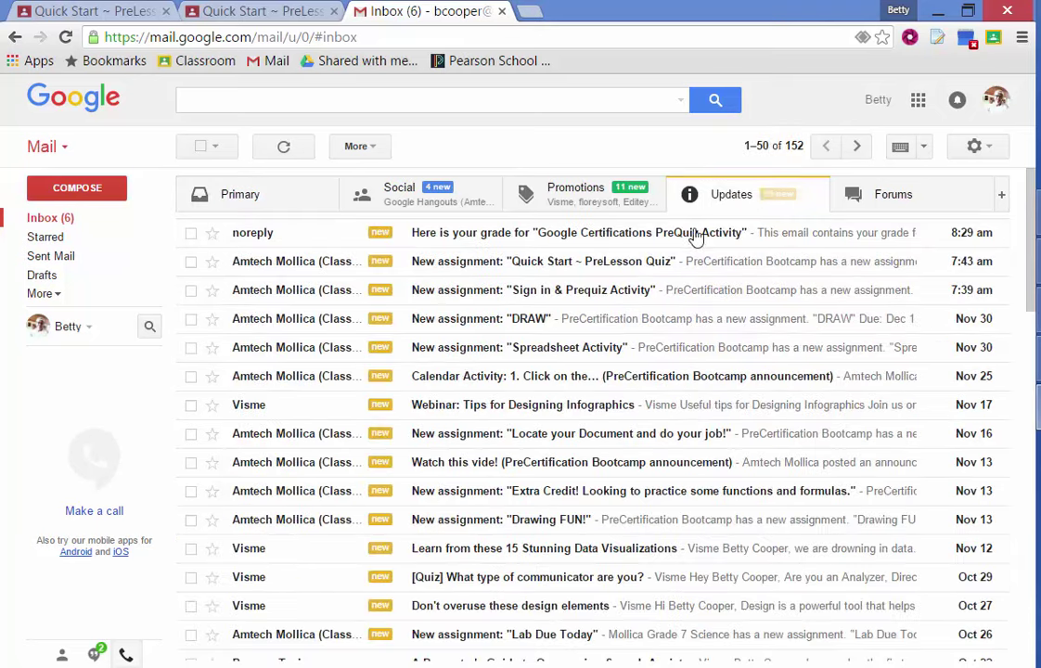
# - Read the 'Here is your grade' email's 8 / 16 feedback, then return to the Classroom stream
pyautogui.click(614, 238)
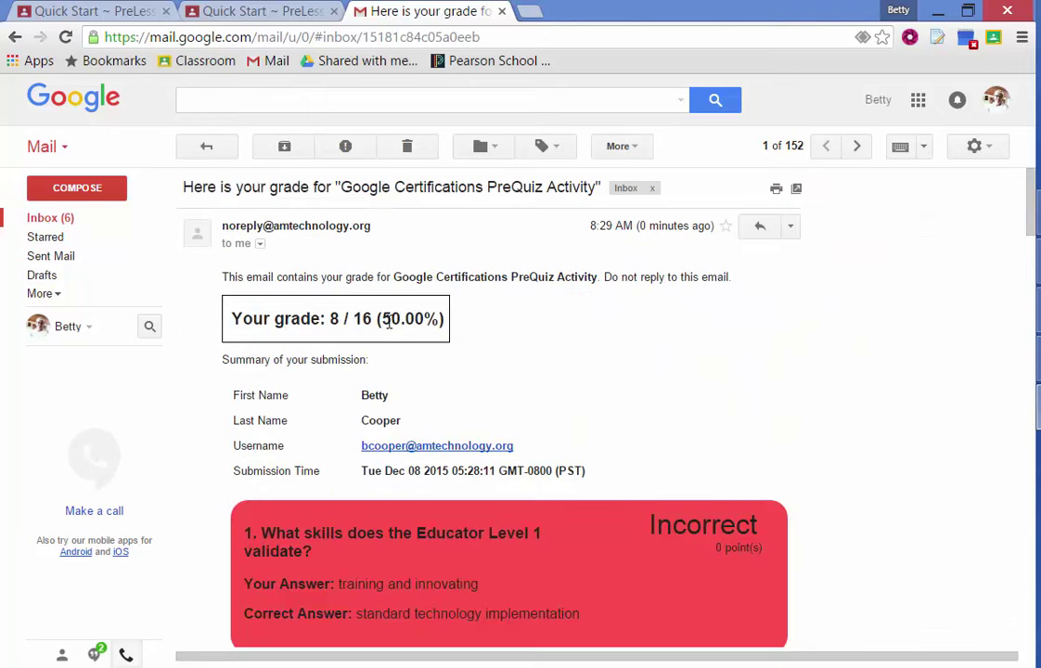
pyautogui.scroll(-3, 580, 334)
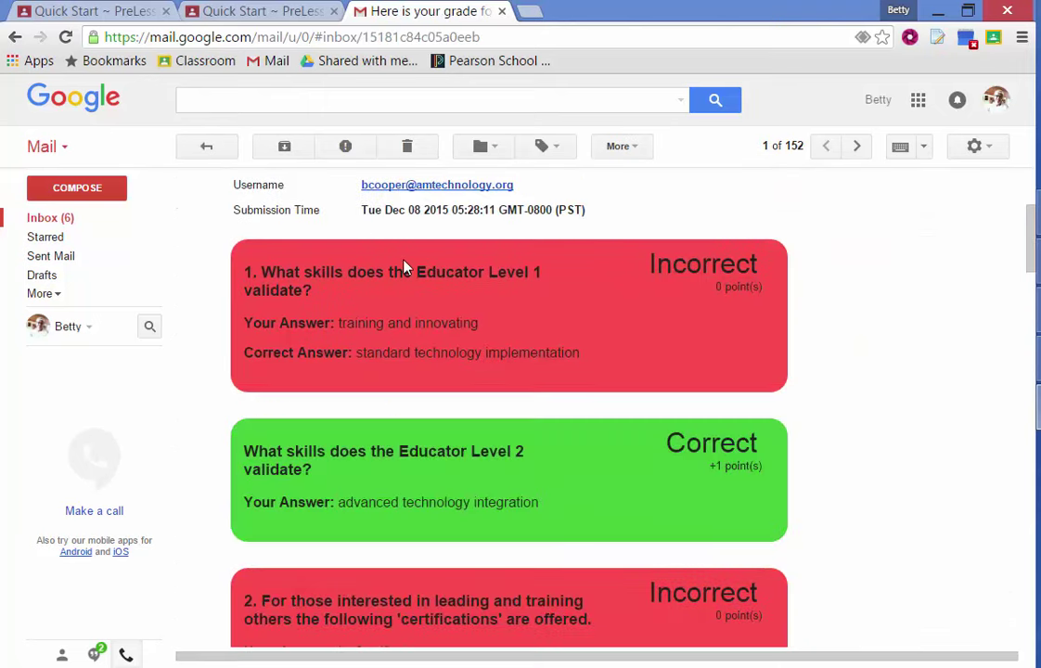
pyautogui.scroll(2, 407, 269)
pyautogui.scroll(-1, 408, 276)
pyautogui.scroll(-1, 409, 280)
pyautogui.scroll(-12, 724, 386)
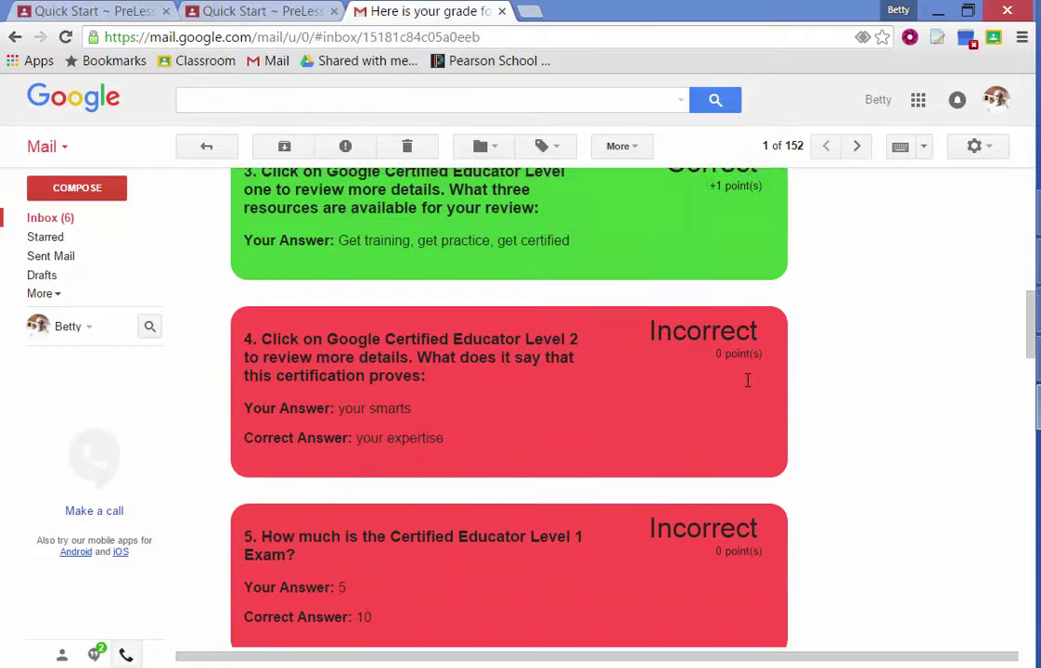
pyautogui.scroll(-4, 741, 388)
pyautogui.scroll(17, 725, 365)
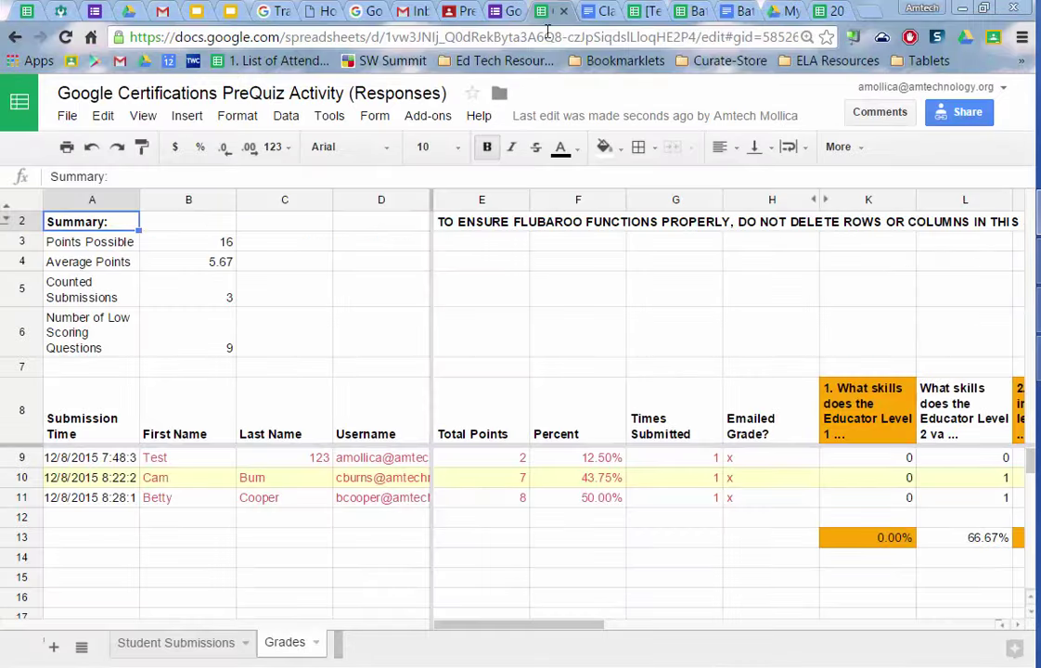
pyautogui.click(461, 10)
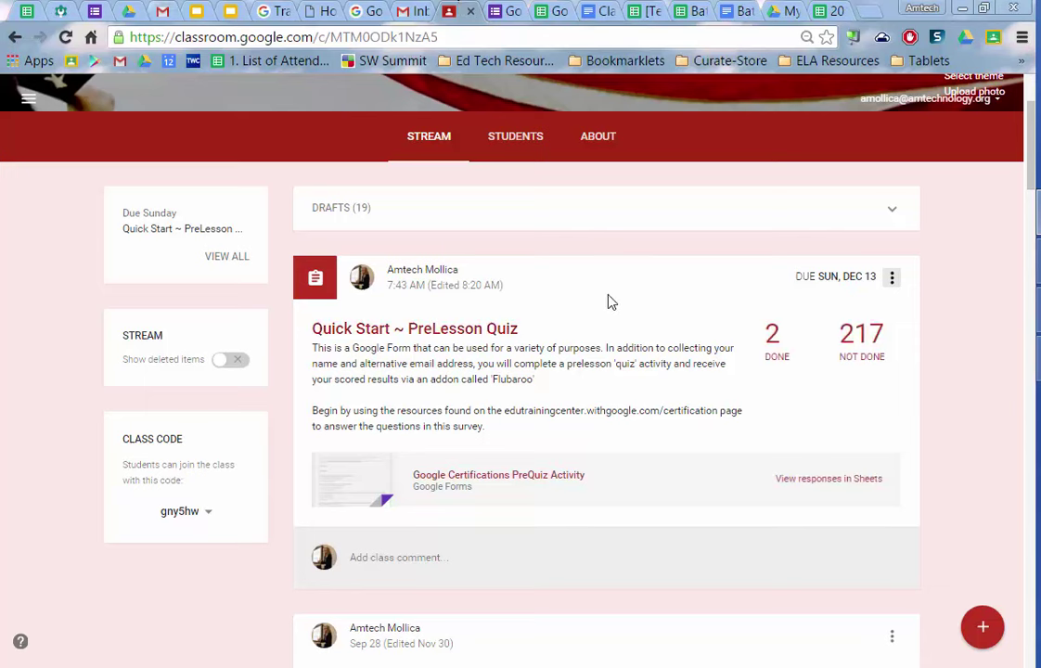